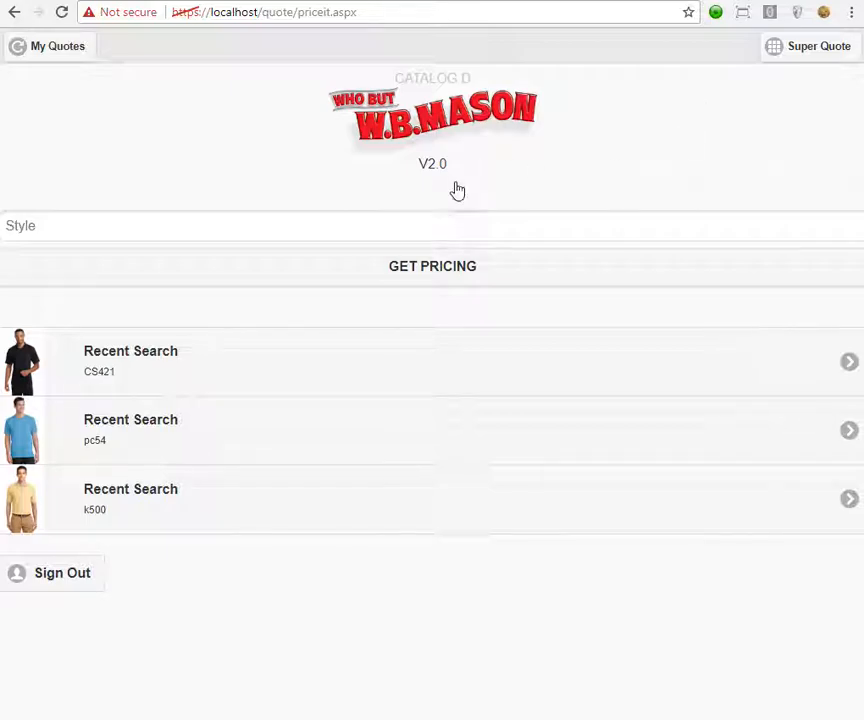
Open Super Quote, add a new item, and pick style K500 from the 'k50' search.
drag(420, 163, 446, 163)
click(654, 108)
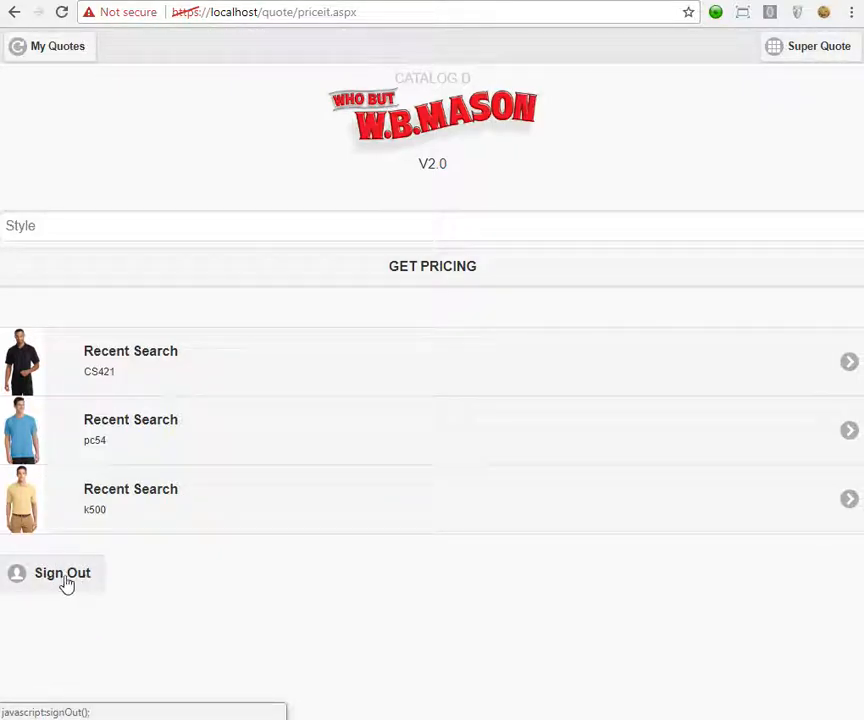
click(387, 229)
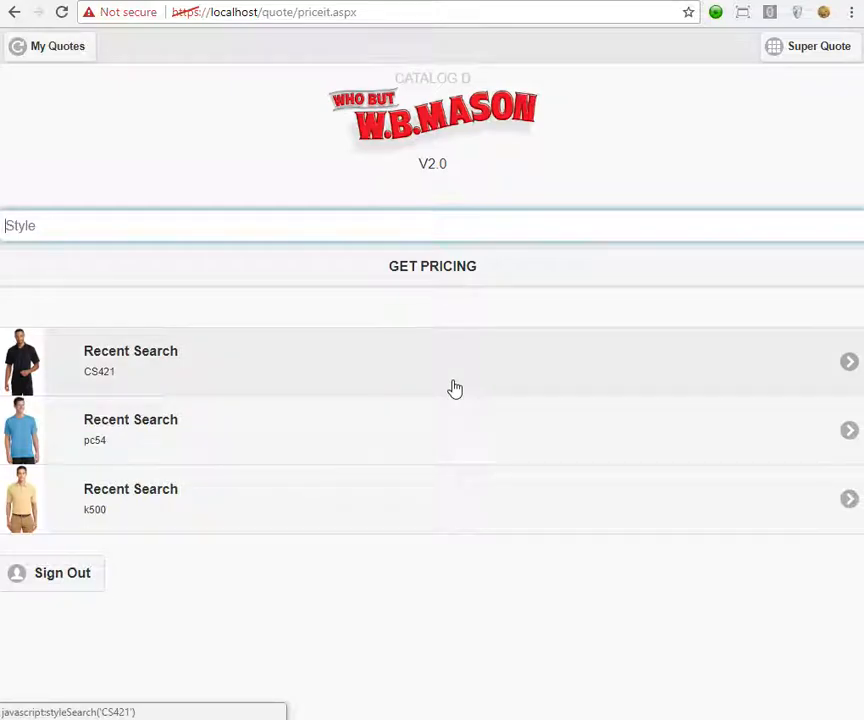
click(814, 54)
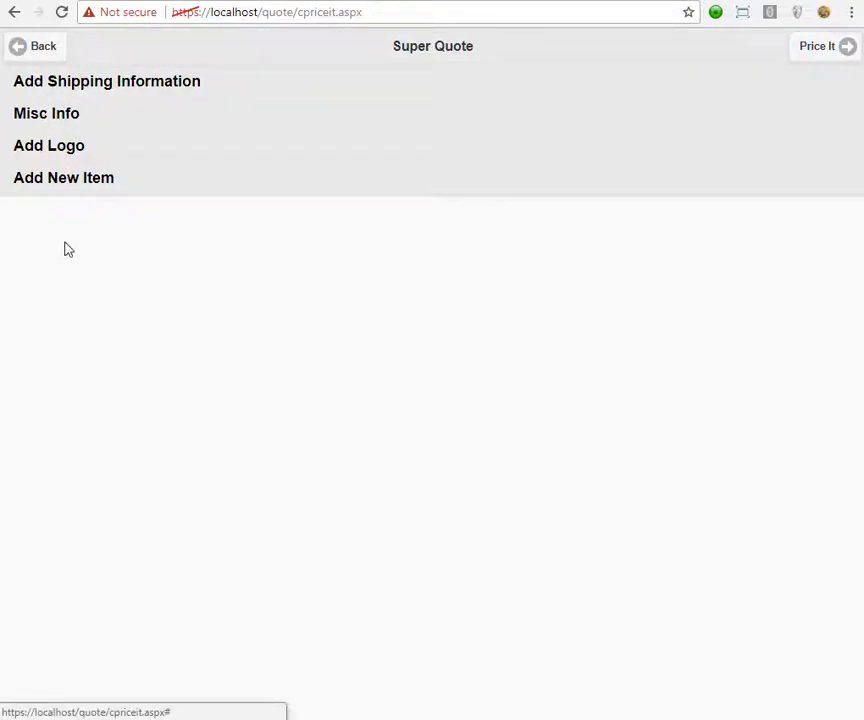
click(100, 183)
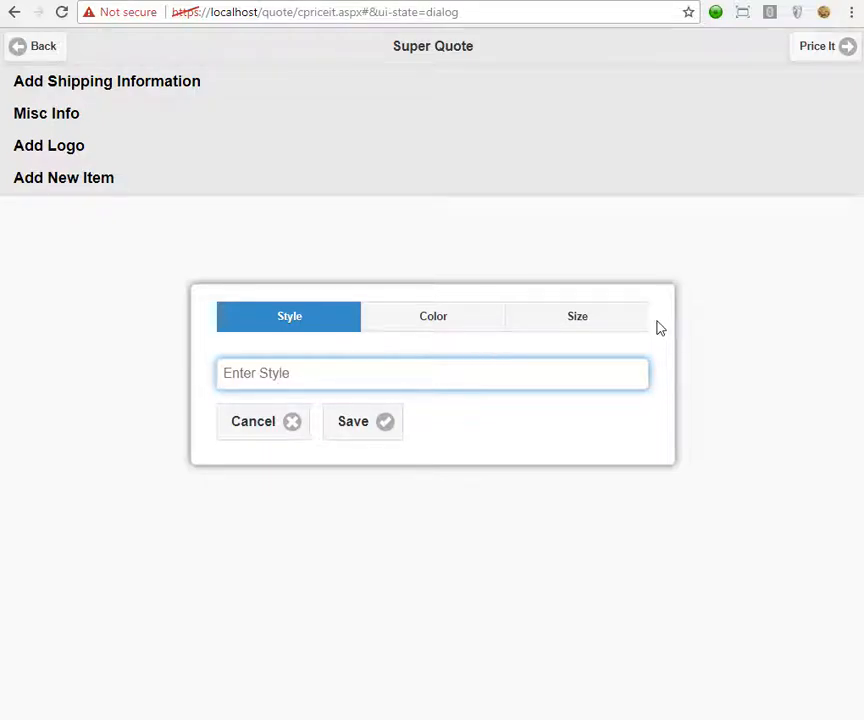
text(k5)
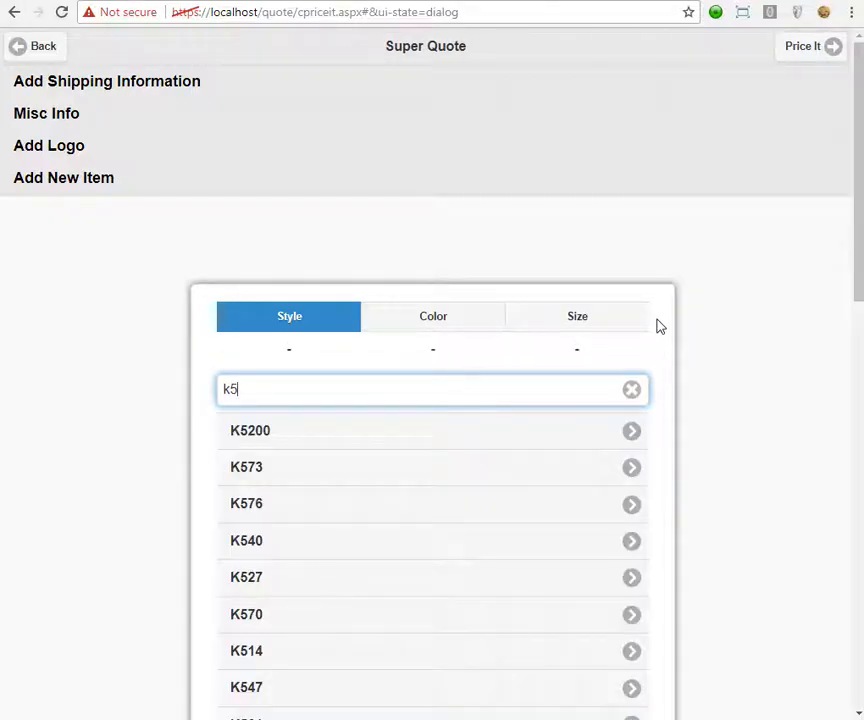
text(0)
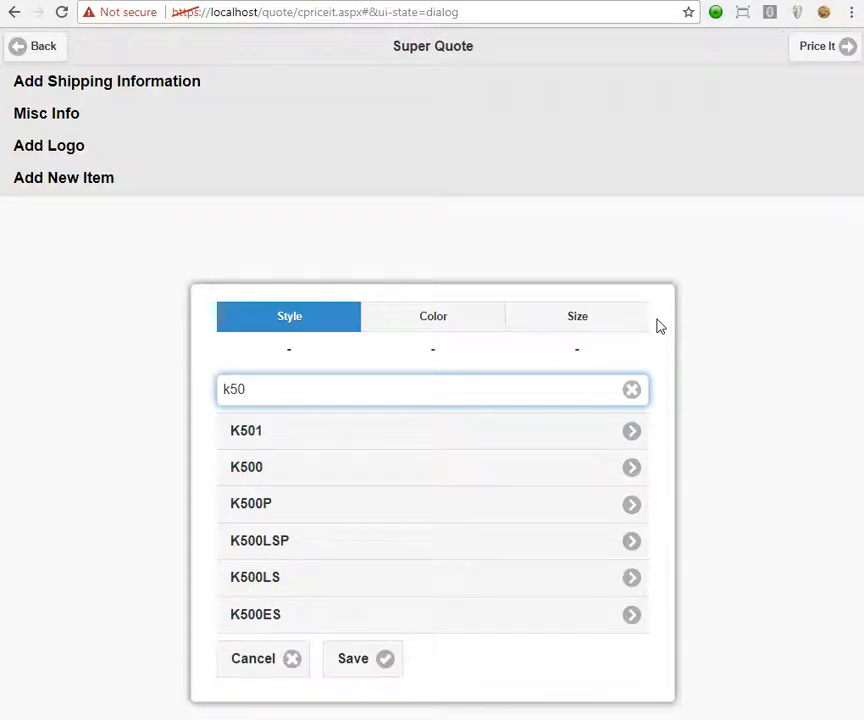
click(308, 477)
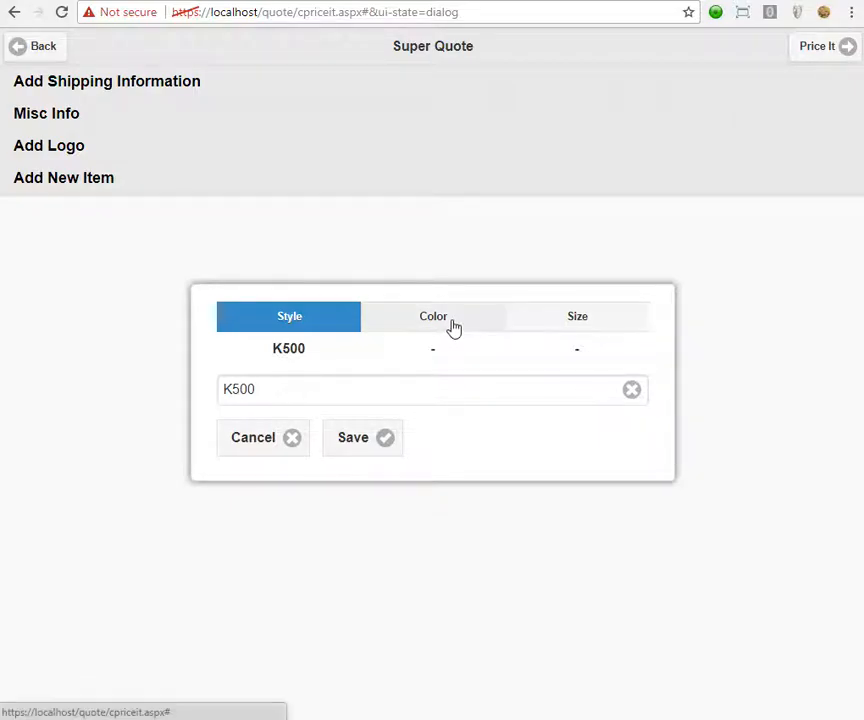
Choose BANANA* as the shirt colour and note its underbase requirement.
click(452, 326)
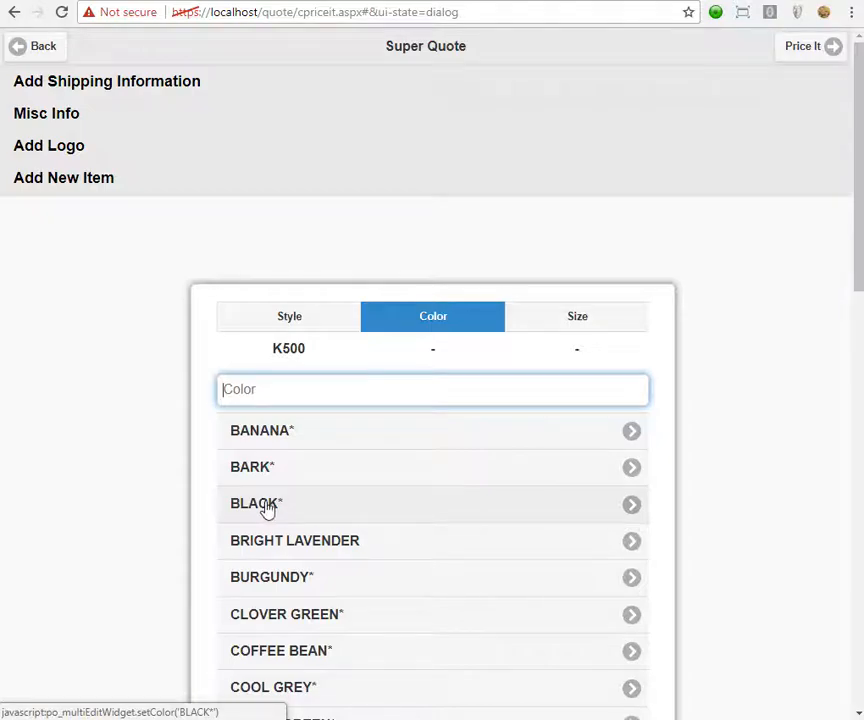
click(337, 443)
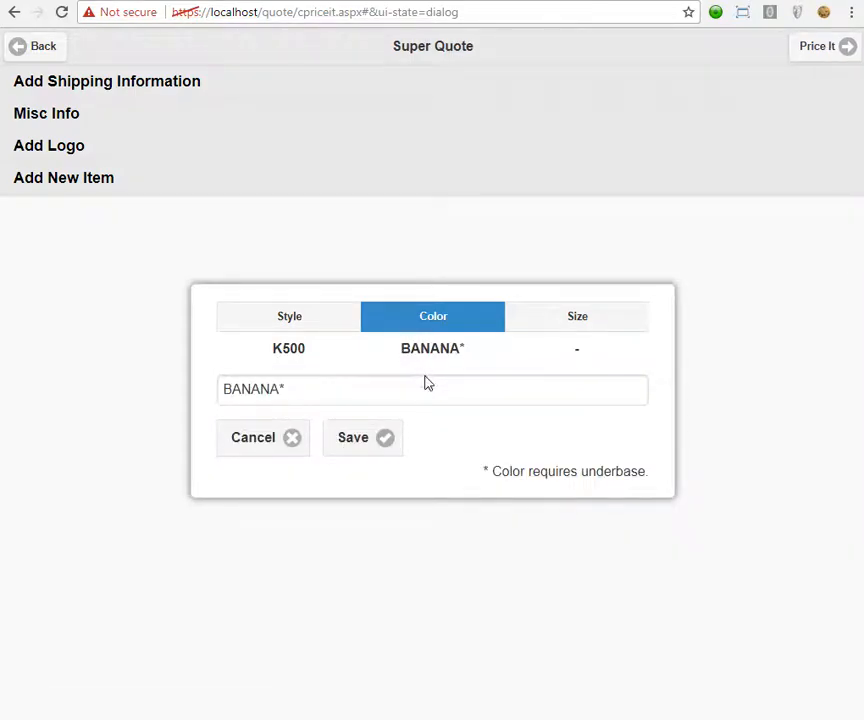
drag(483, 472, 634, 503)
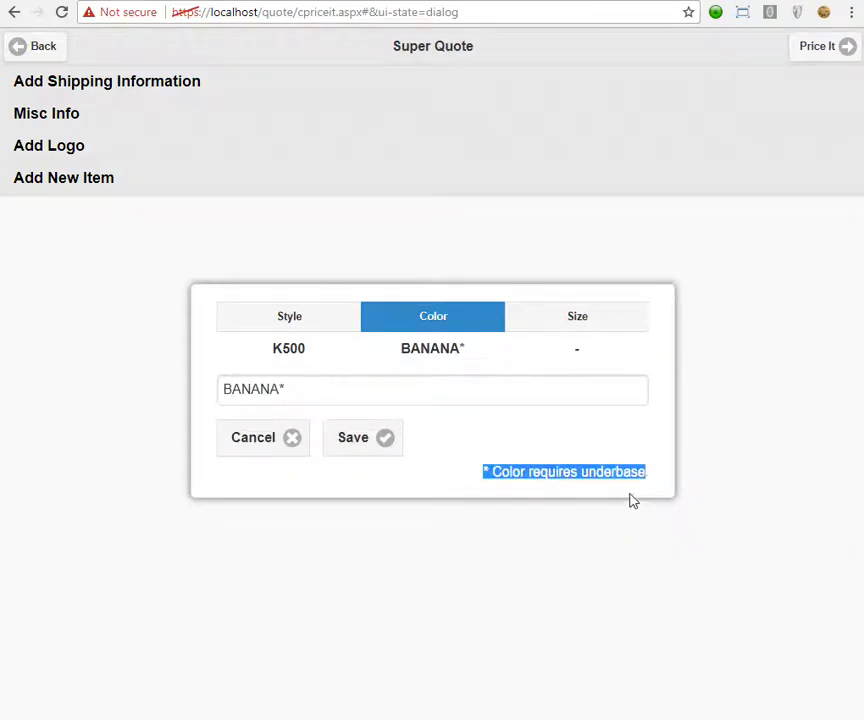
Enter quantities of 2 in size M and 22 in size L, then save the lines.
click(580, 318)
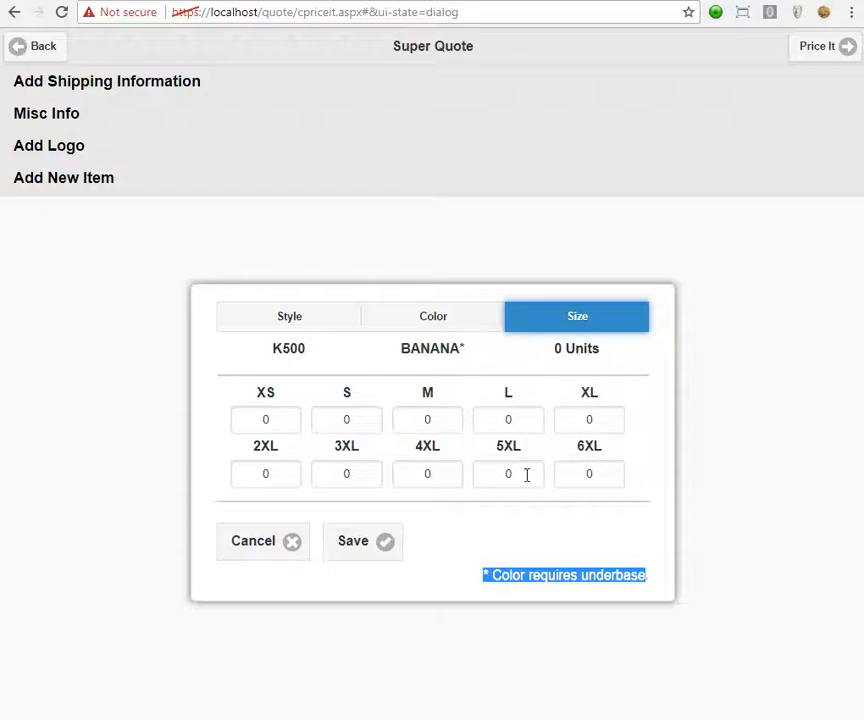
click(356, 424)
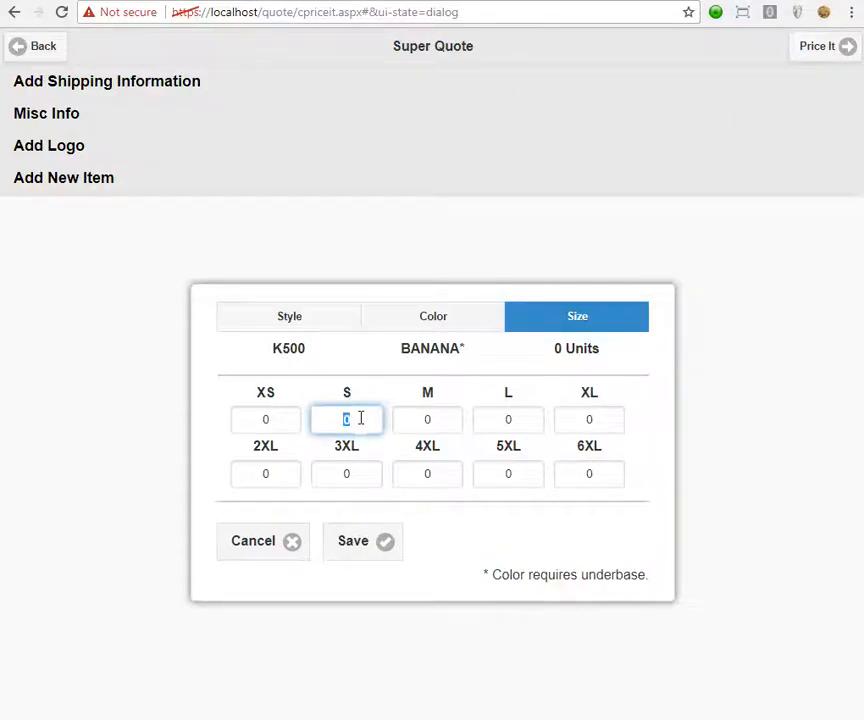
click(440, 421)
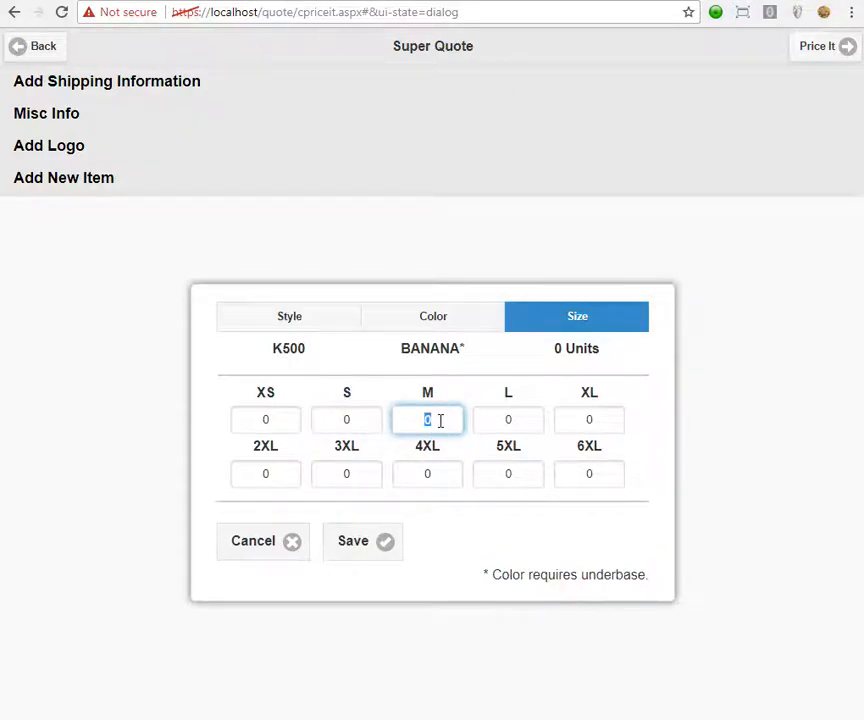
text(2)
click(522, 420)
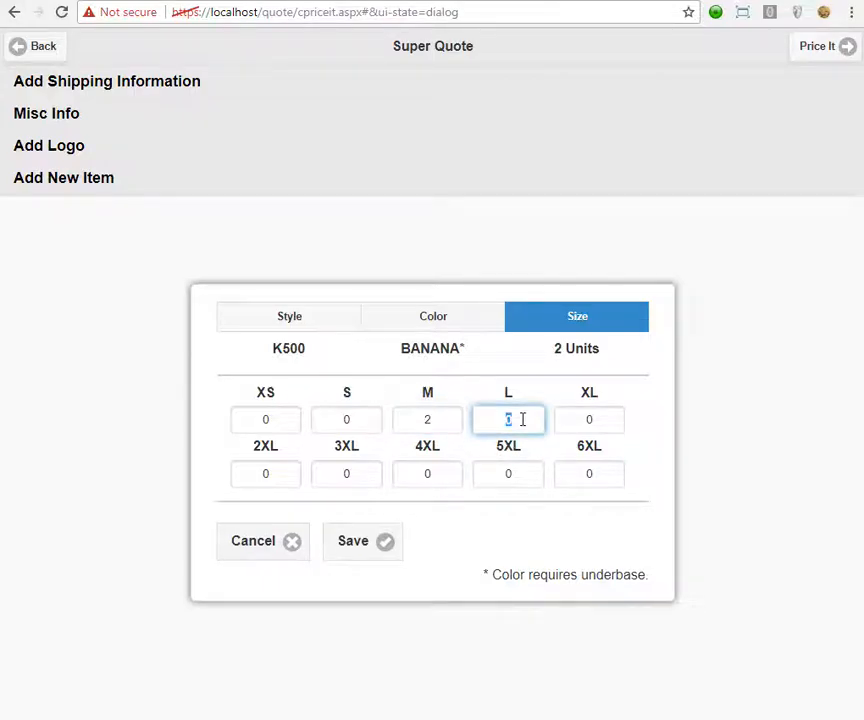
text(22)
click(352, 548)
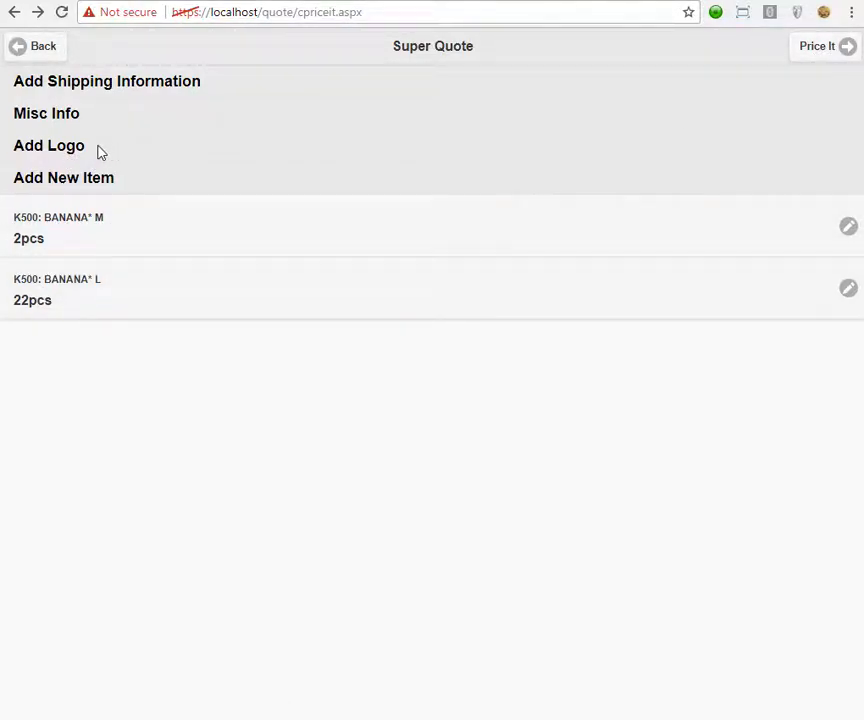
Add a 1-colour screen-print logo on the FRONT and save it.
click(66, 150)
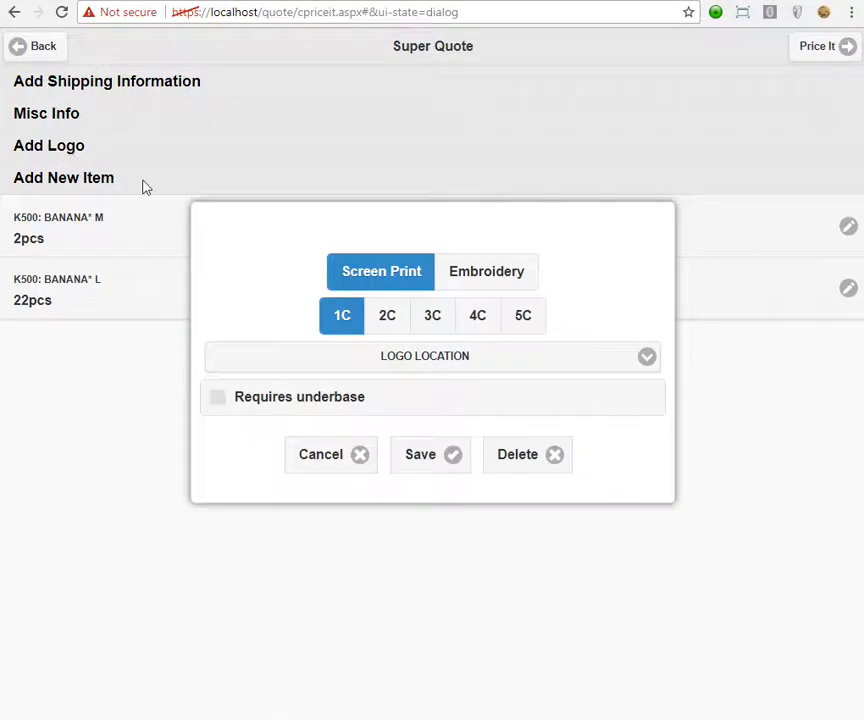
click(446, 269)
click(378, 272)
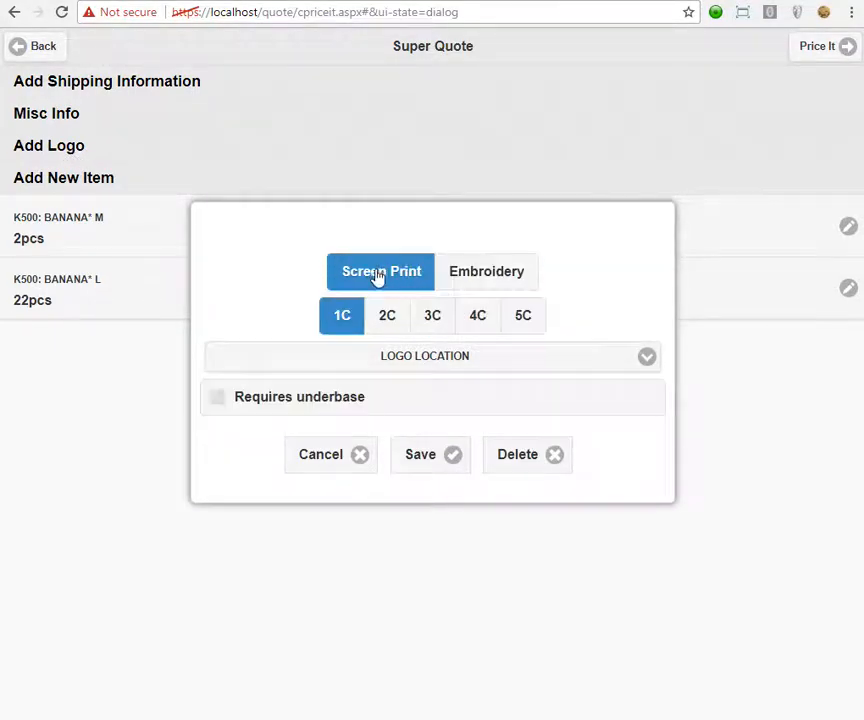
click(384, 360)
click(251, 395)
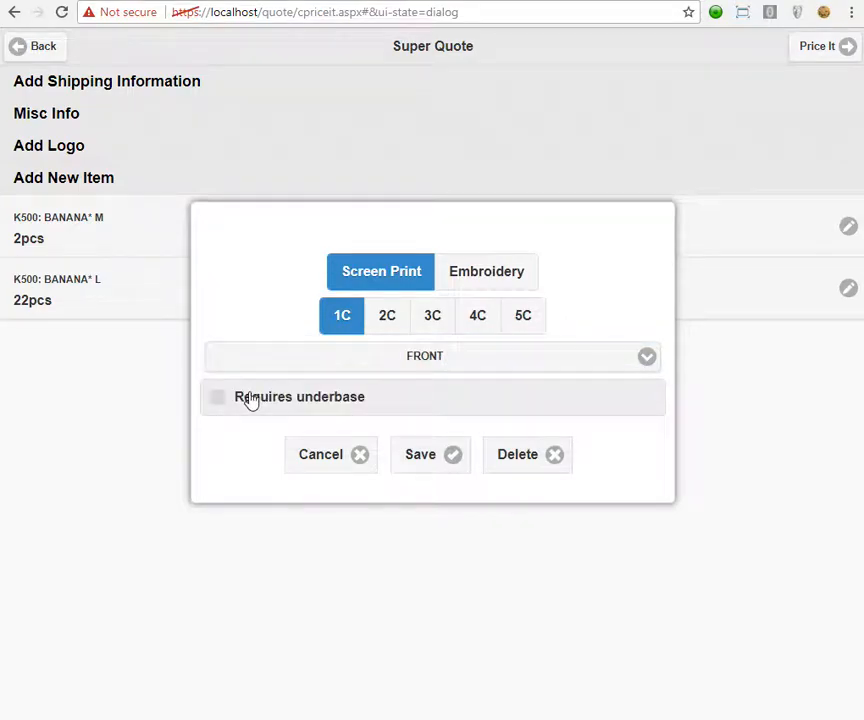
click(222, 408)
click(438, 457)
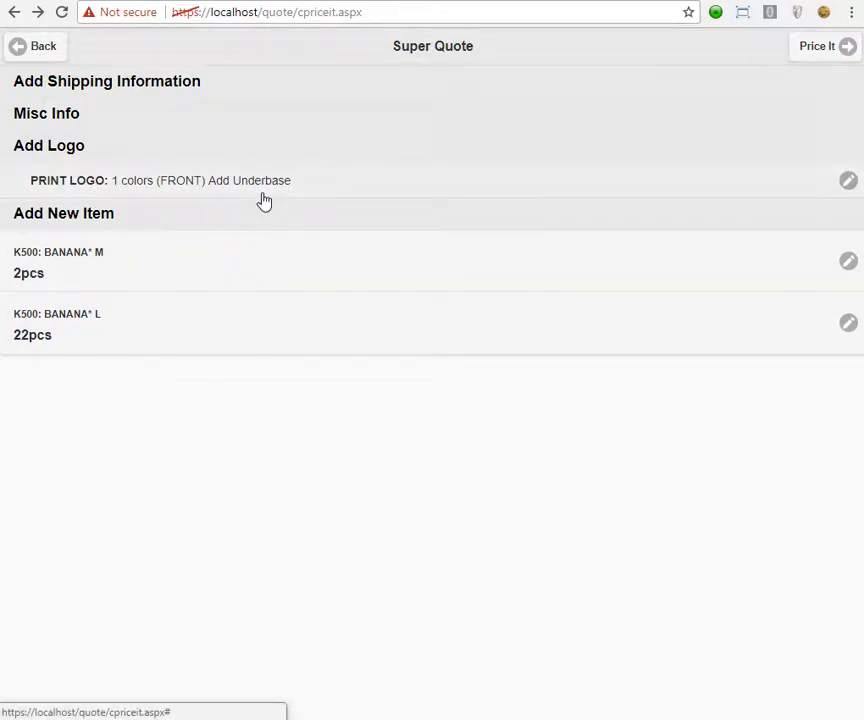
Reopen the logo, remove its underbase requirement, and save.
click(311, 188)
click(262, 420)
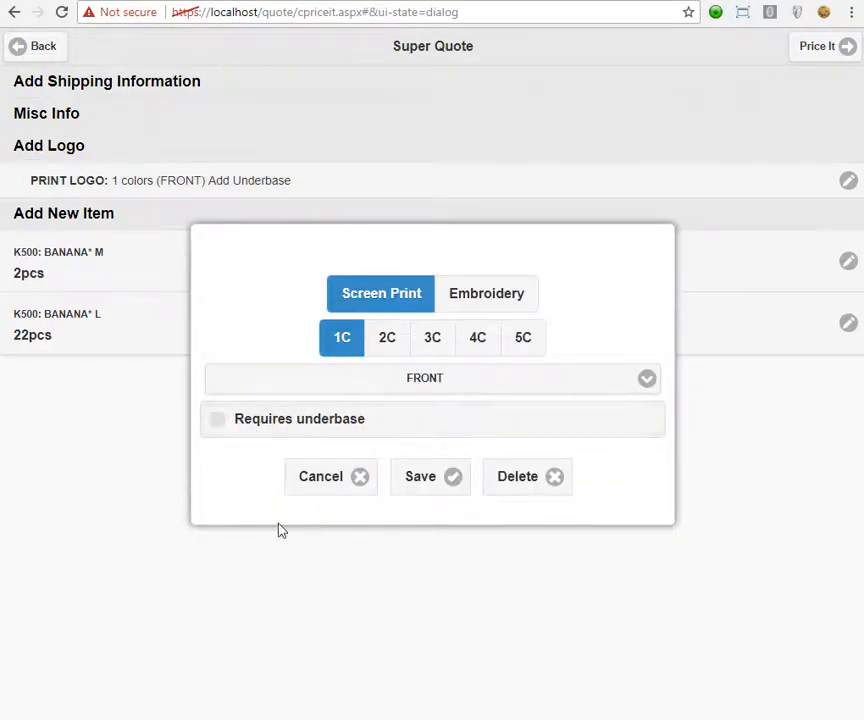
click(426, 480)
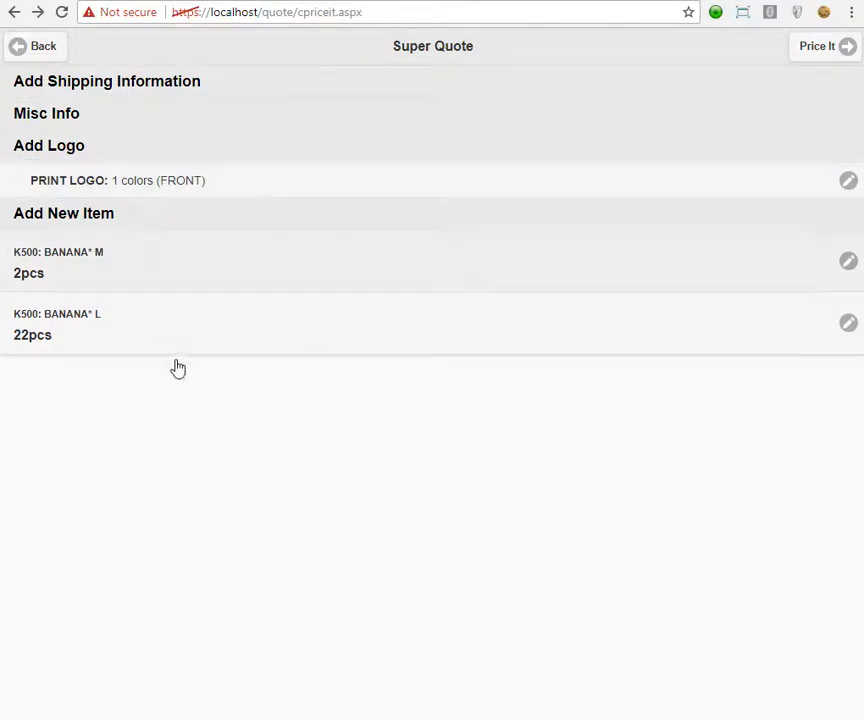
In Misc Info, enter PO 'test' and set the ship date to 09/08/2017.
click(62, 118)
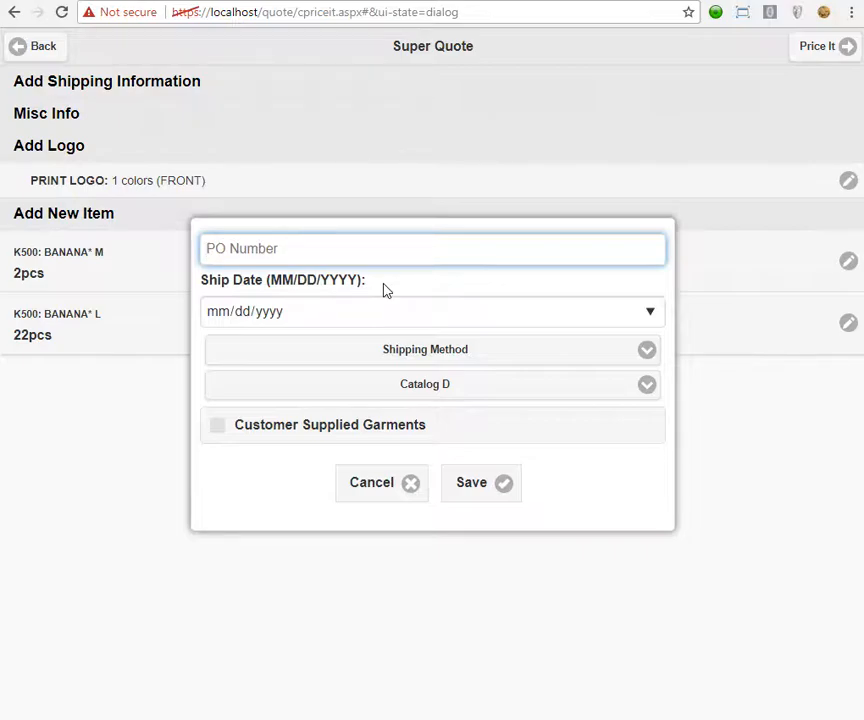
text(test)
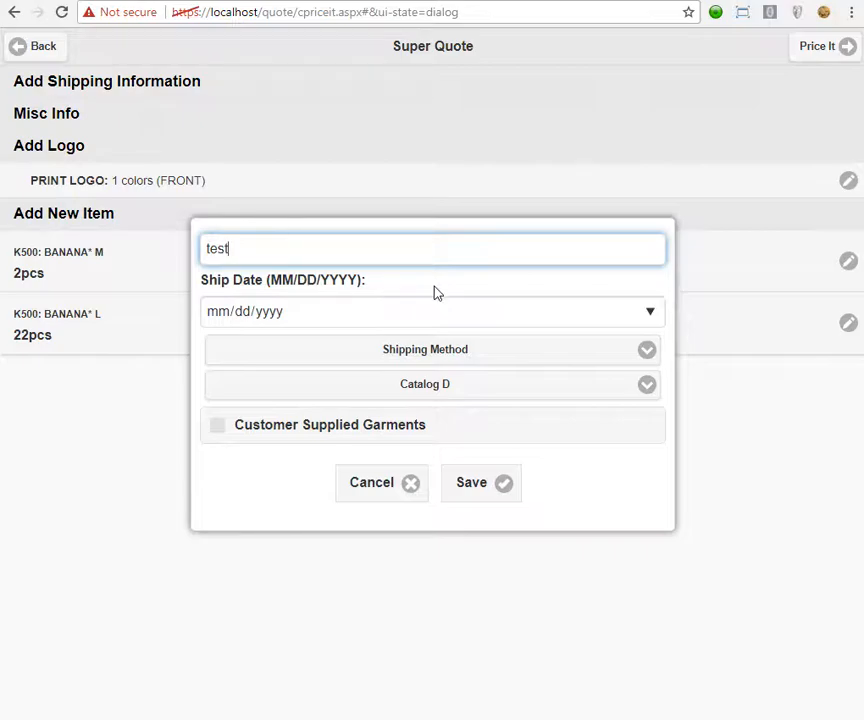
drag(243, 249, 199, 253)
click(650, 314)
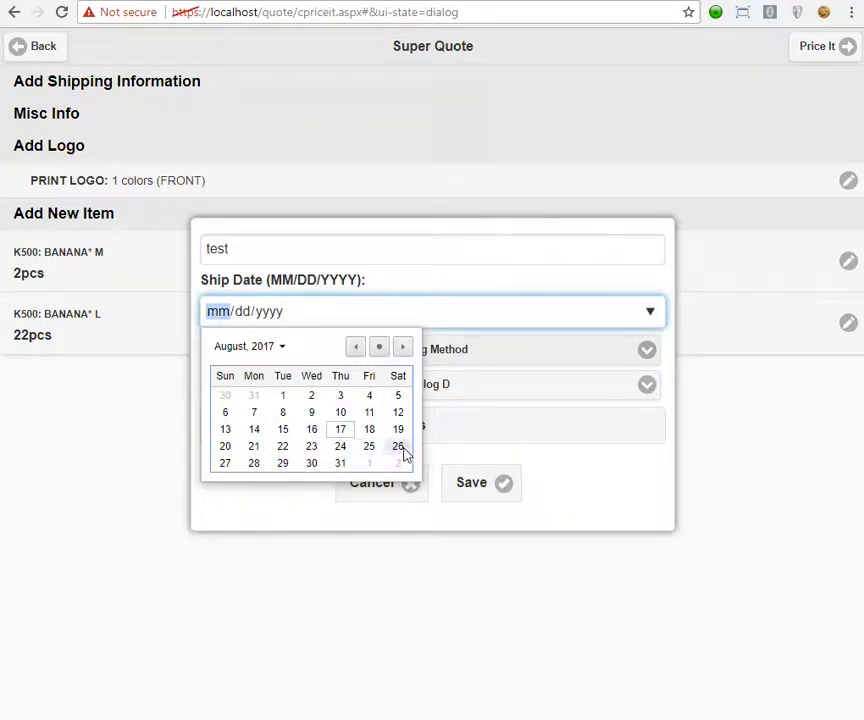
click(403, 350)
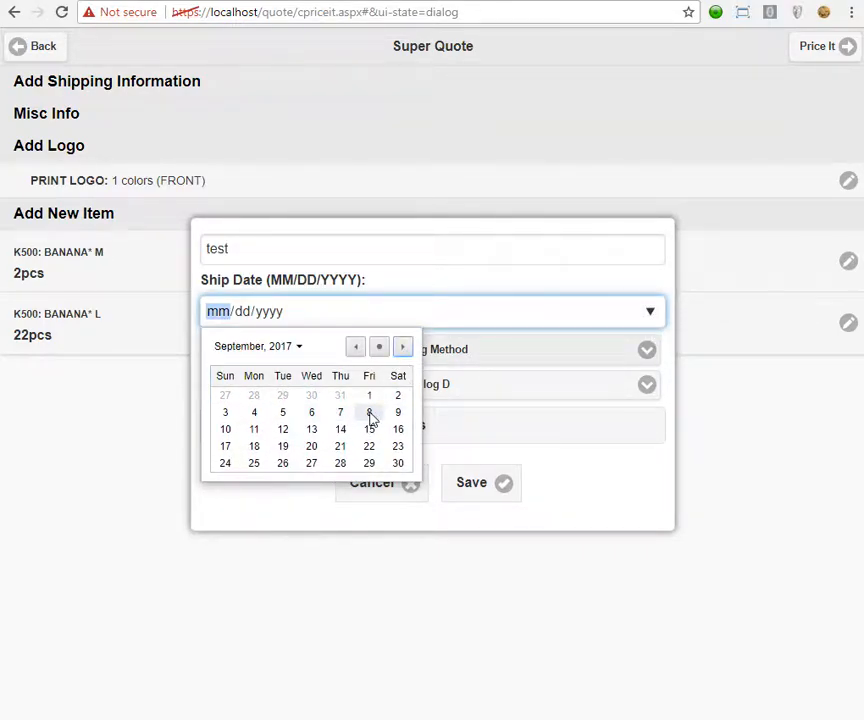
click(369, 412)
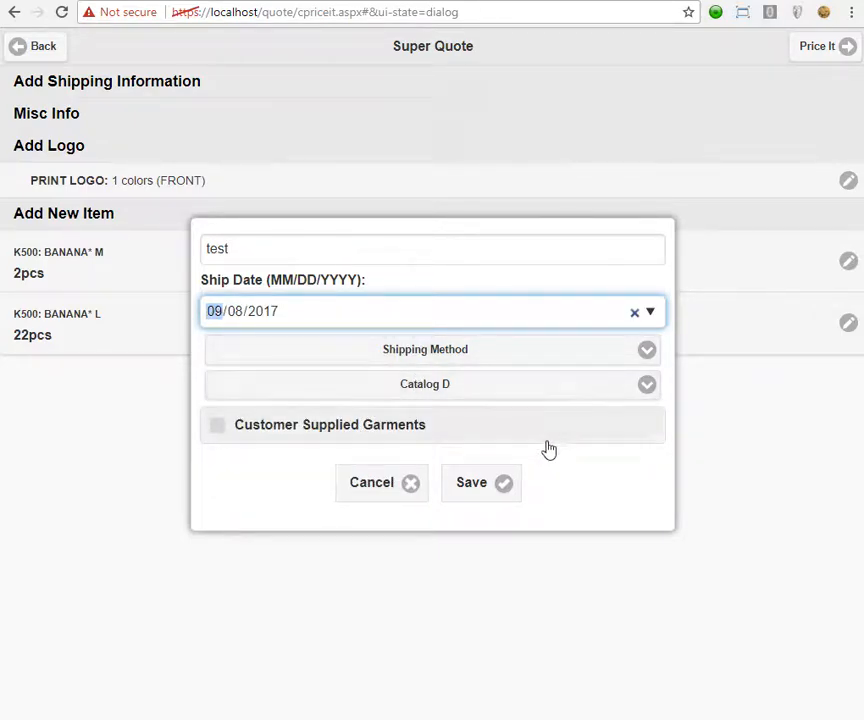
Choose Ground shipping and Catalog D markup, then save the misc info.
click(475, 355)
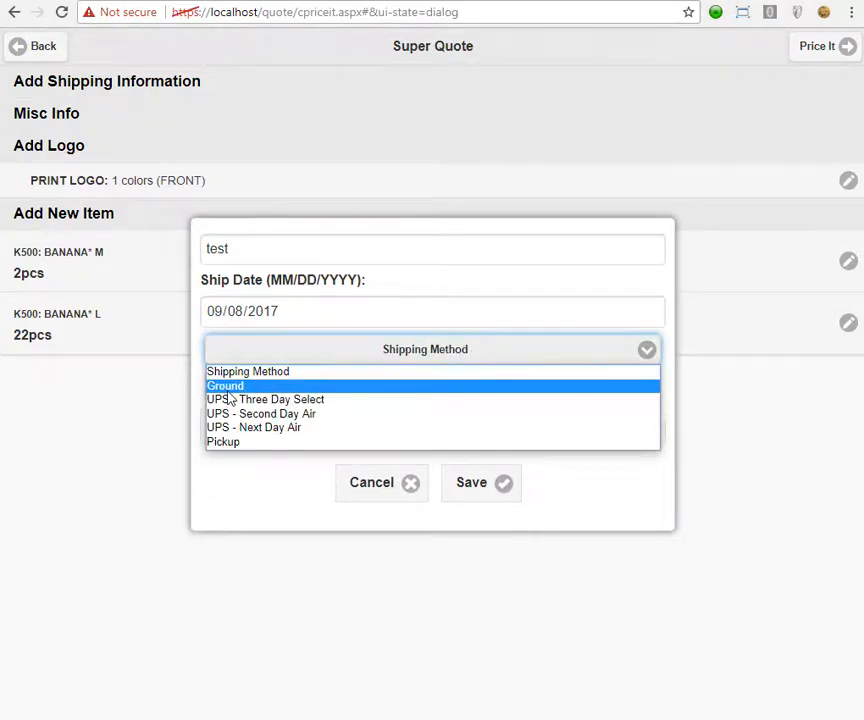
click(225, 387)
click(355, 352)
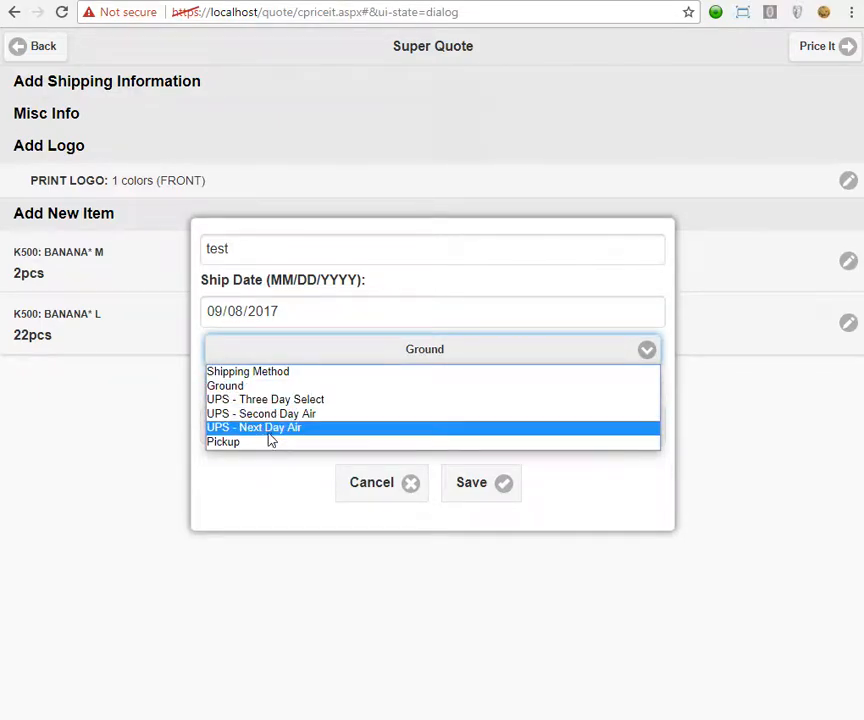
click(339, 362)
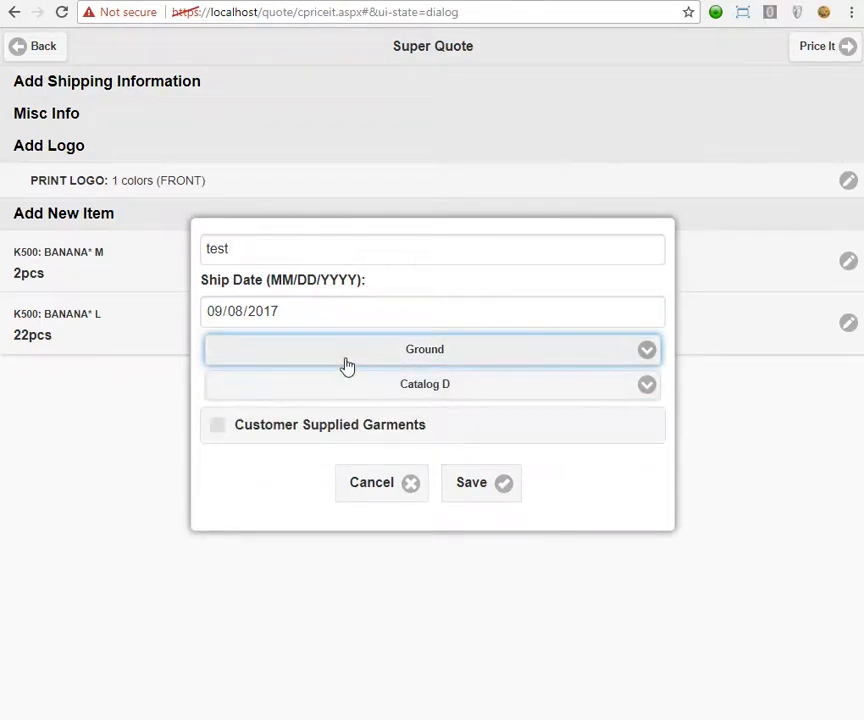
click(488, 393)
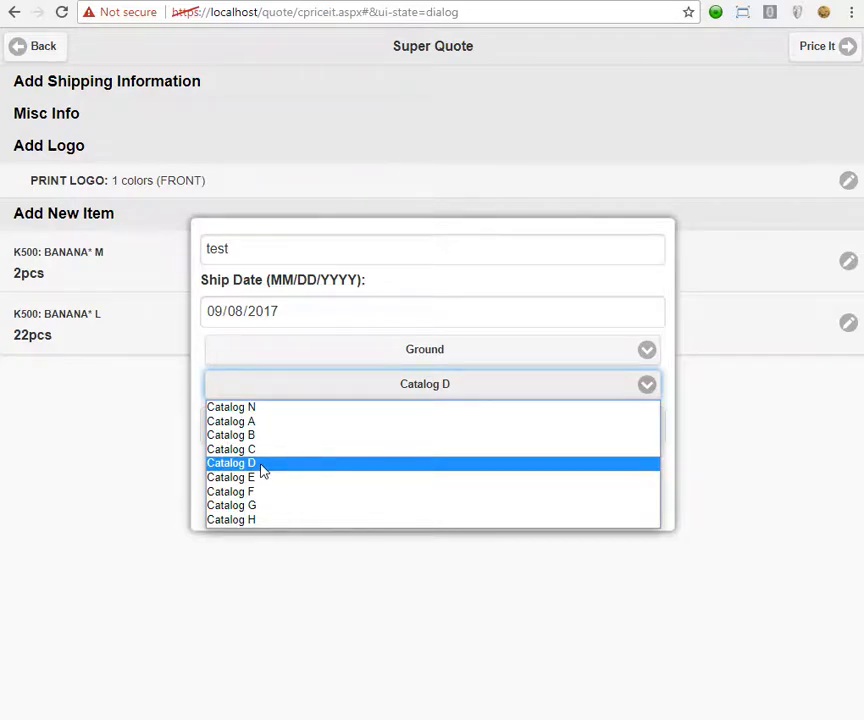
click(265, 469)
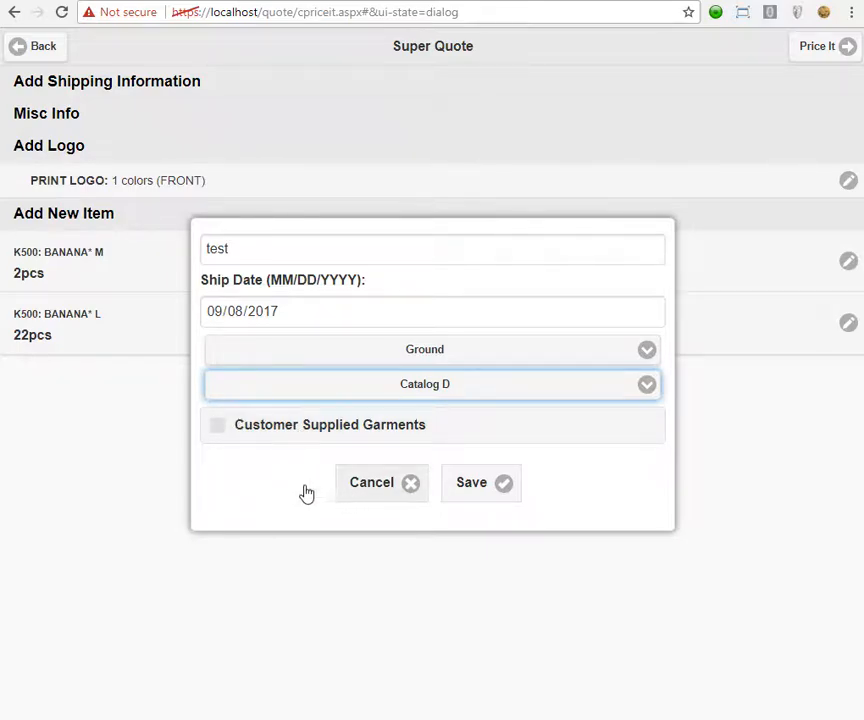
click(472, 485)
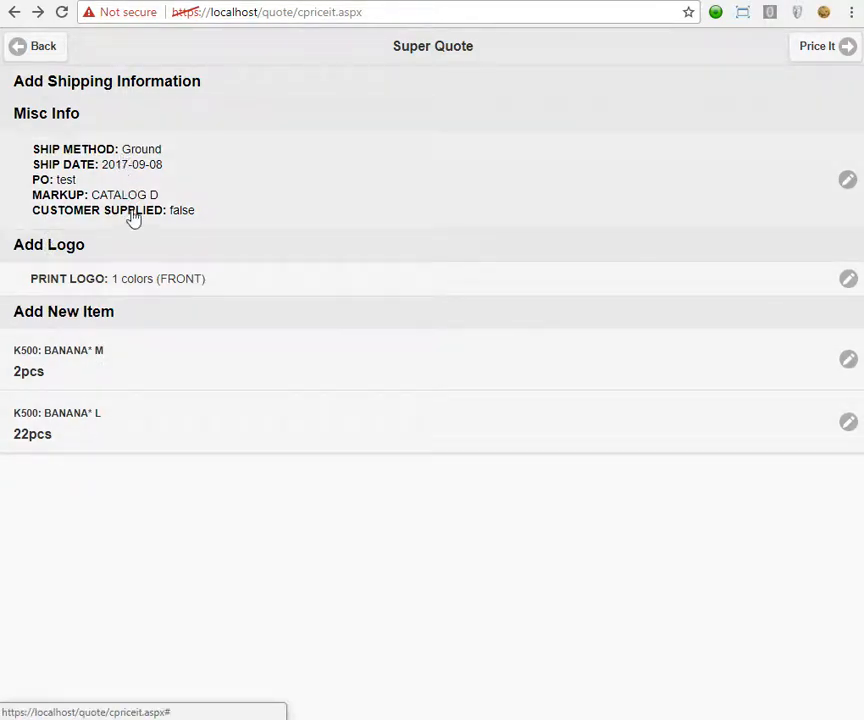
Start a shipping address with company GOMERCO and the customer's name.
click(177, 86)
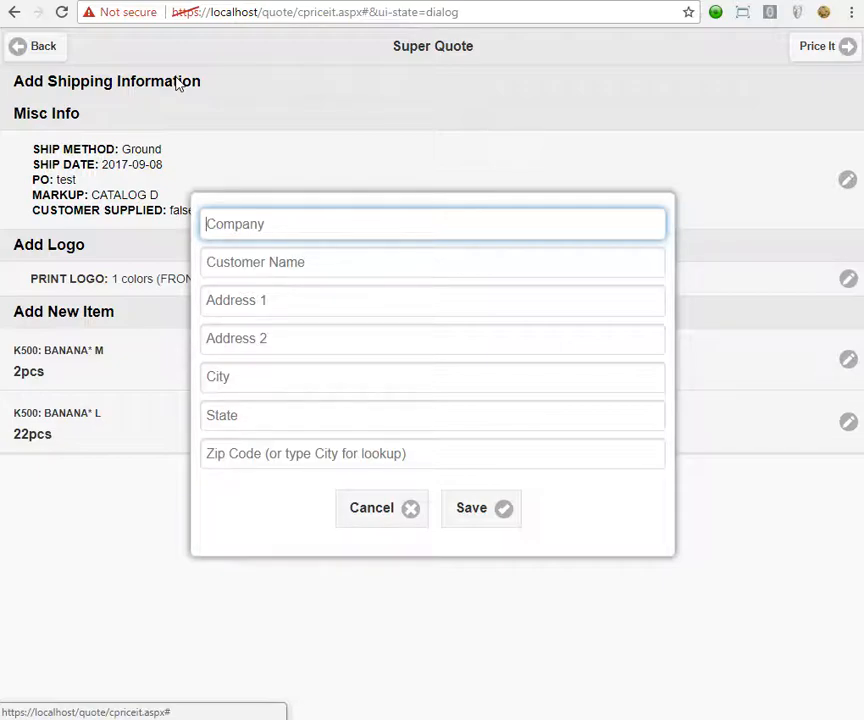
text(GOMERCO)
key(Tab)
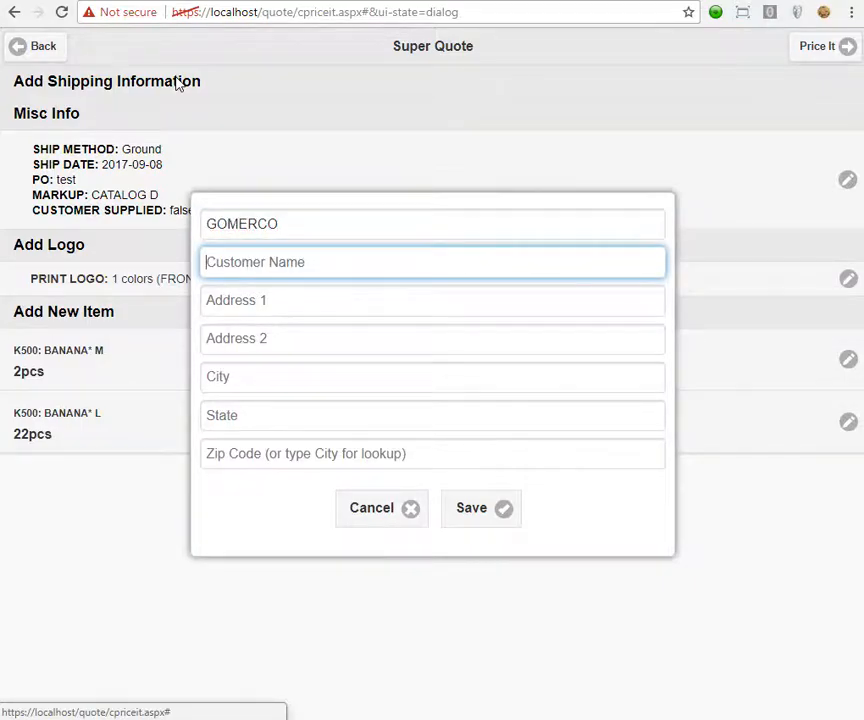
text(GOMER PILE)
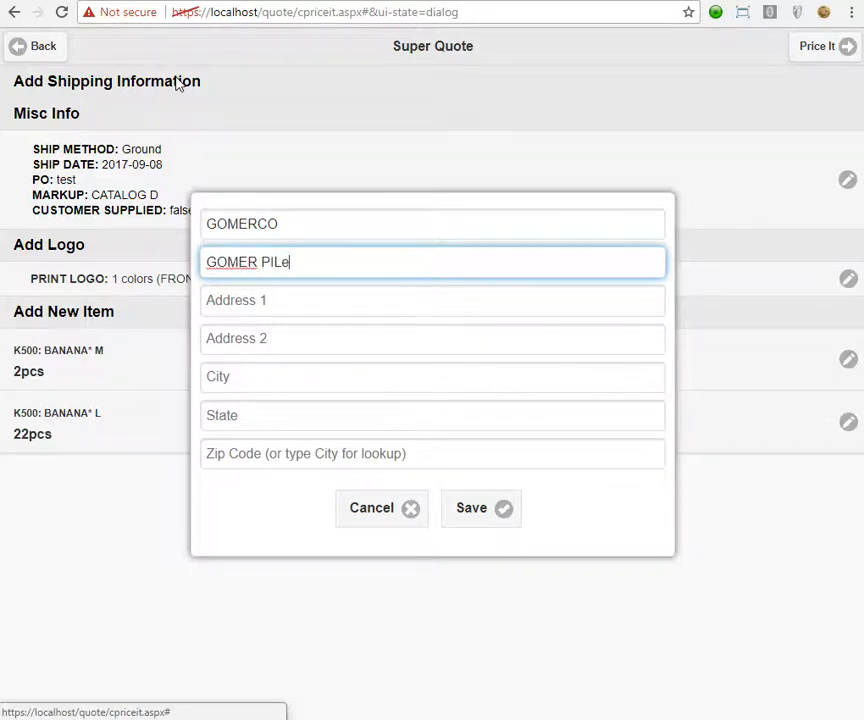
key(Tab)
Fill in the street address and city from the suggestion, save, and price the quote.
text(123)
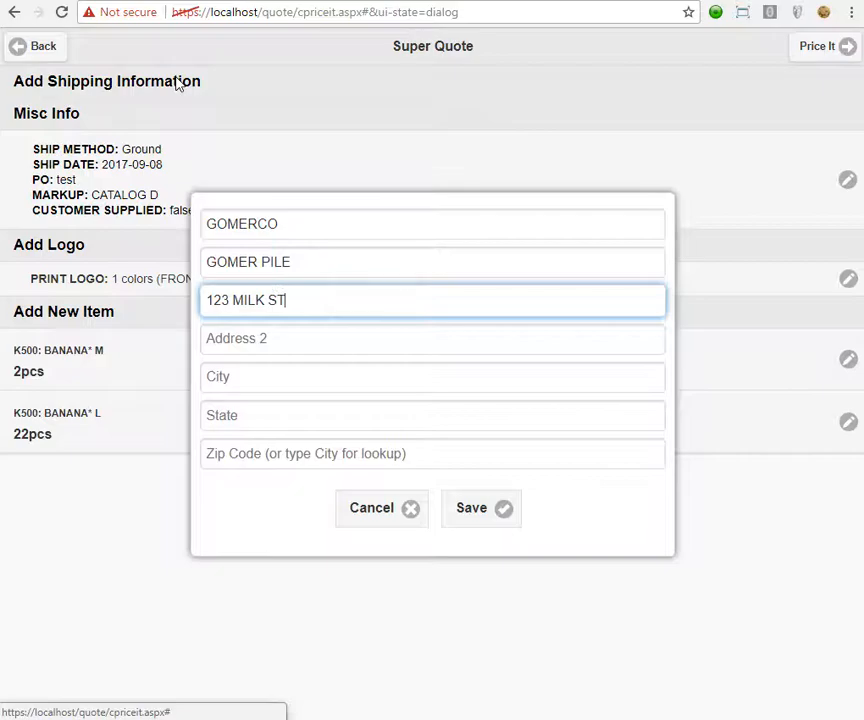
key(Tab)
key(Tab)
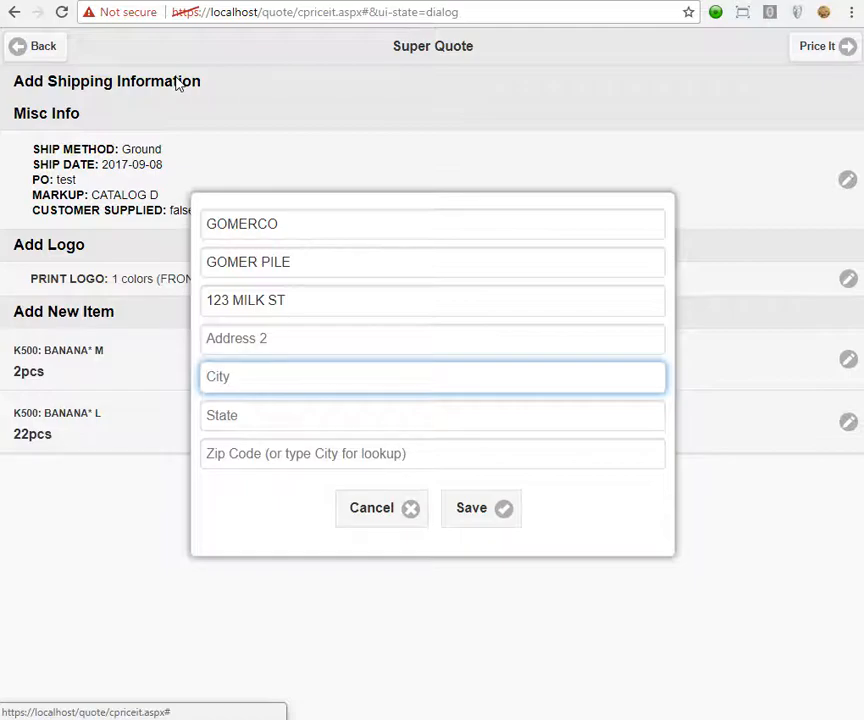
text(ACTO)
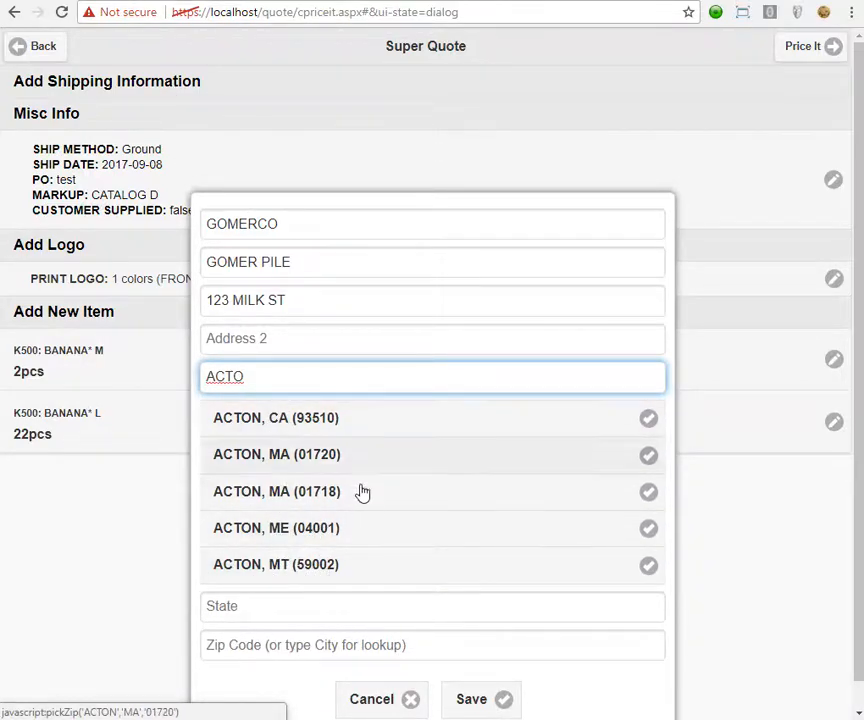
click(341, 459)
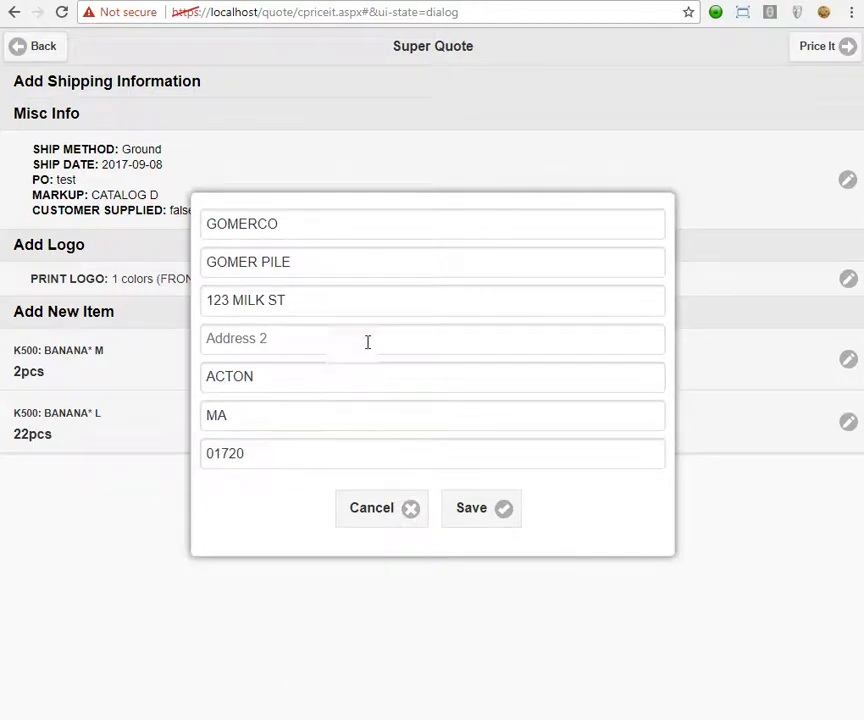
click(485, 511)
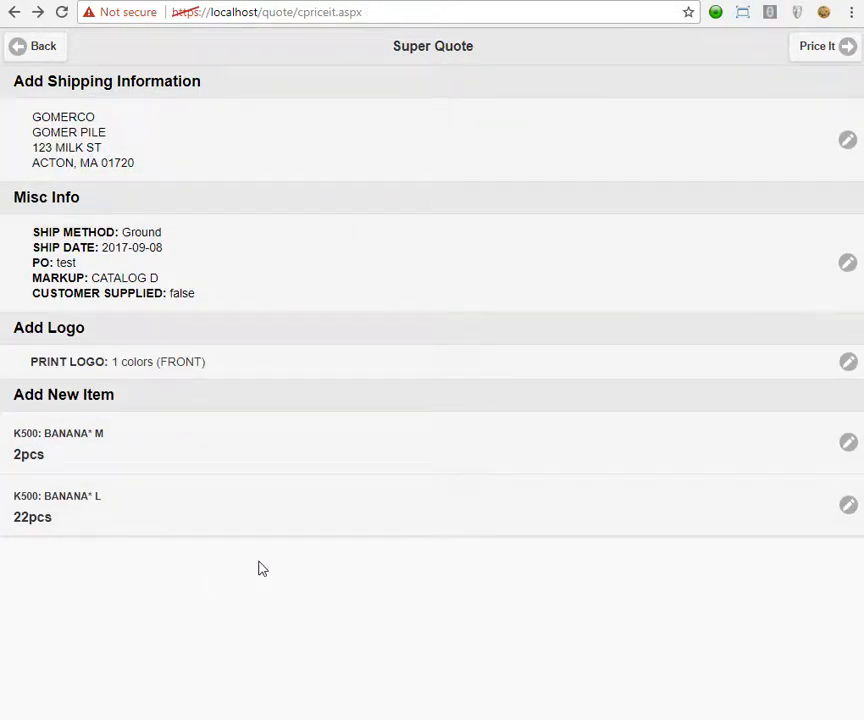
click(815, 55)
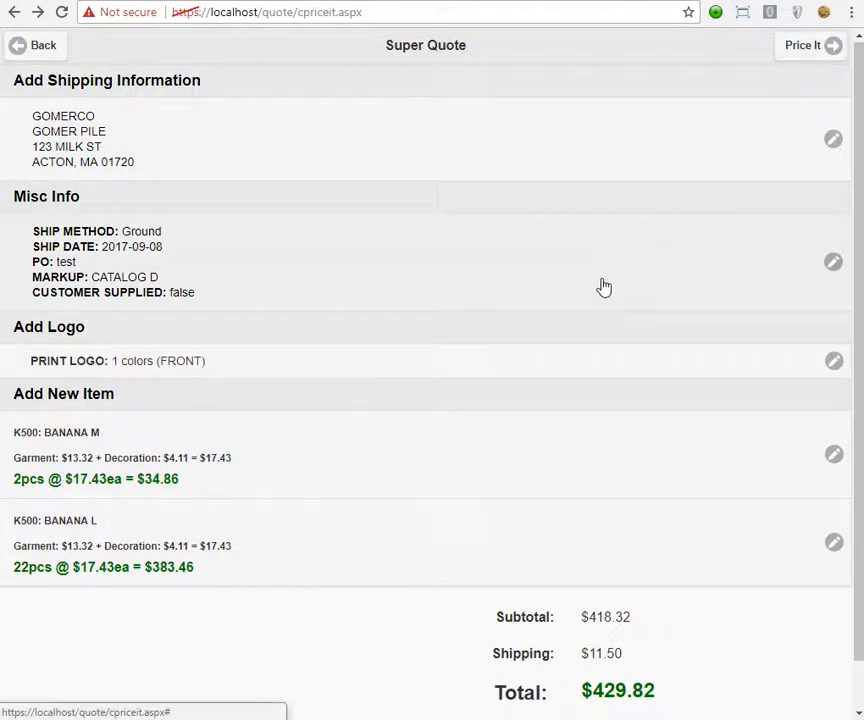
Scroll down to review the $17.43 unit prices and $429.82 order total.
scroll(604, 276, down, 1)
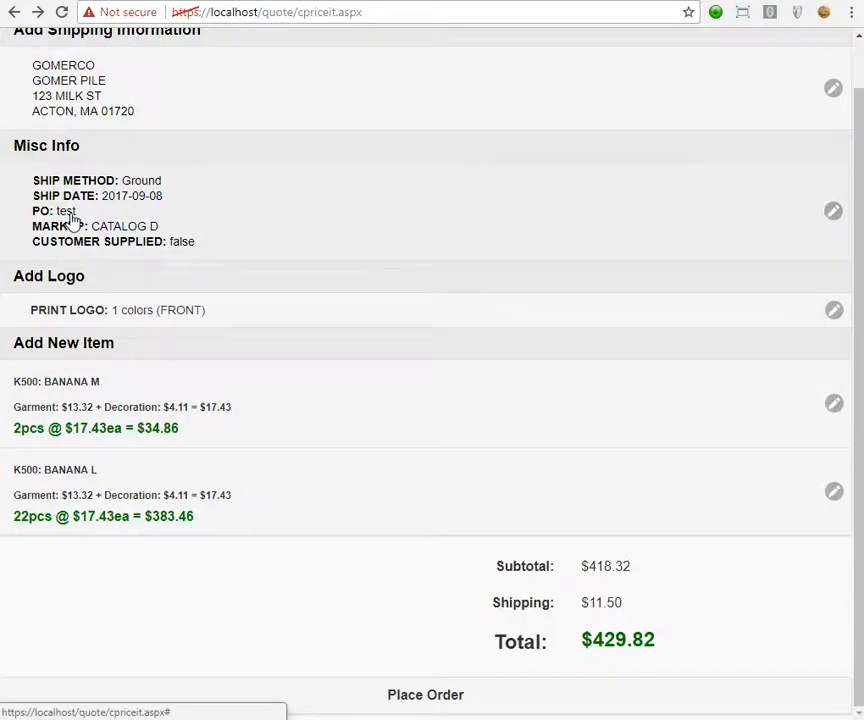
Place the order, confirm it, and go back to the admin orders page.
click(413, 700)
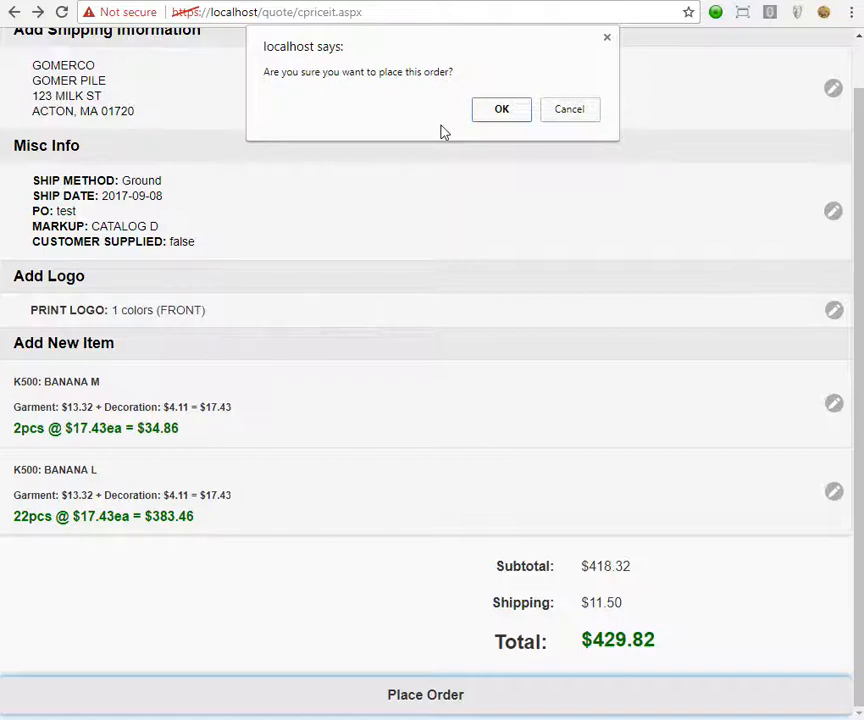
click(502, 114)
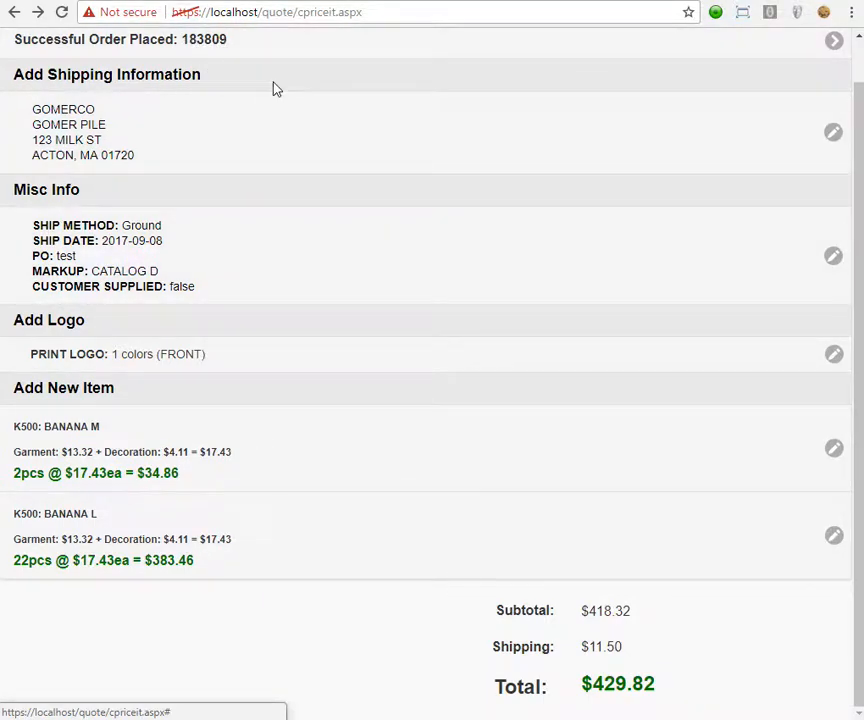
scroll(216, 81, up, 1)
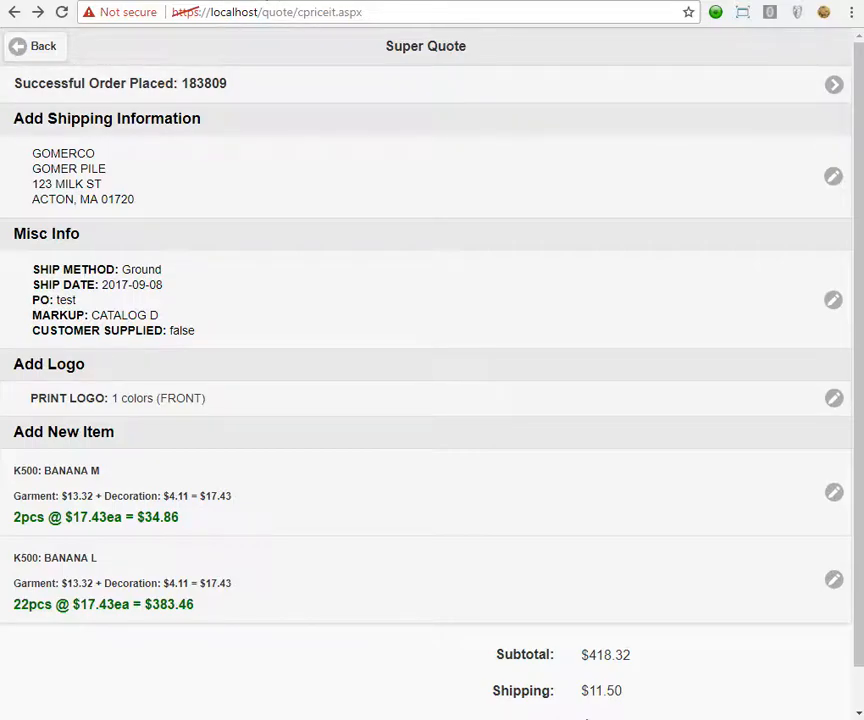
key(alt+Left)
Open the newest order code from the admin Recent Orders table.
click(15, 13)
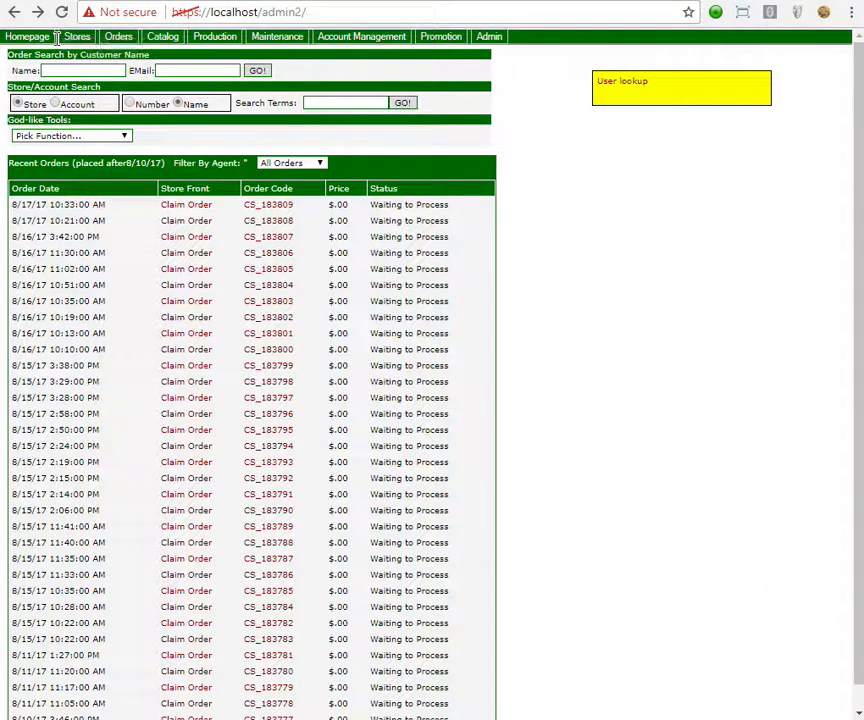
click(283, 205)
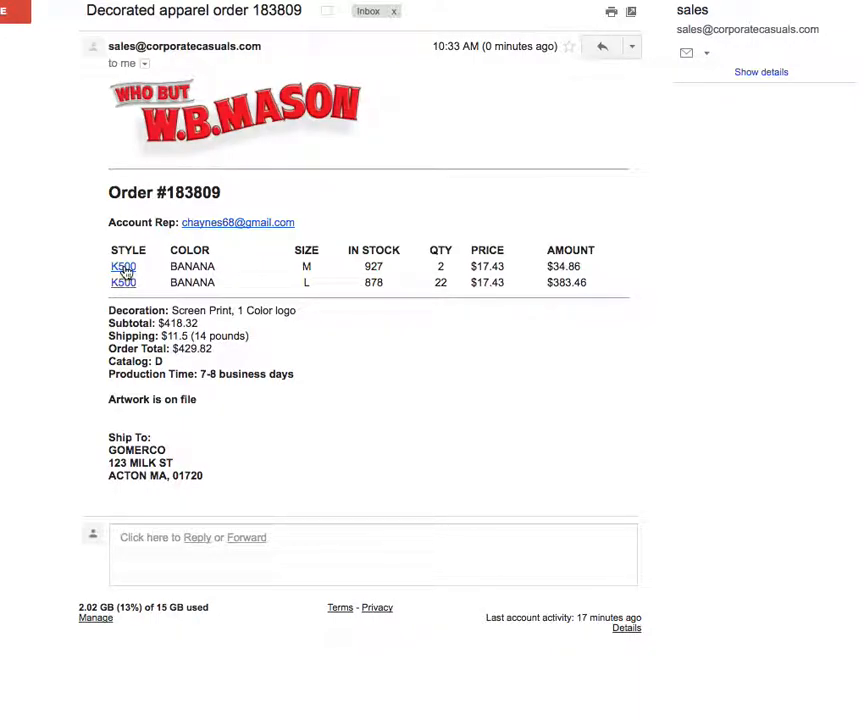
Review the email's K500 link, shipping weight, totals and artwork note, then return to Super Quote.
click(124, 267)
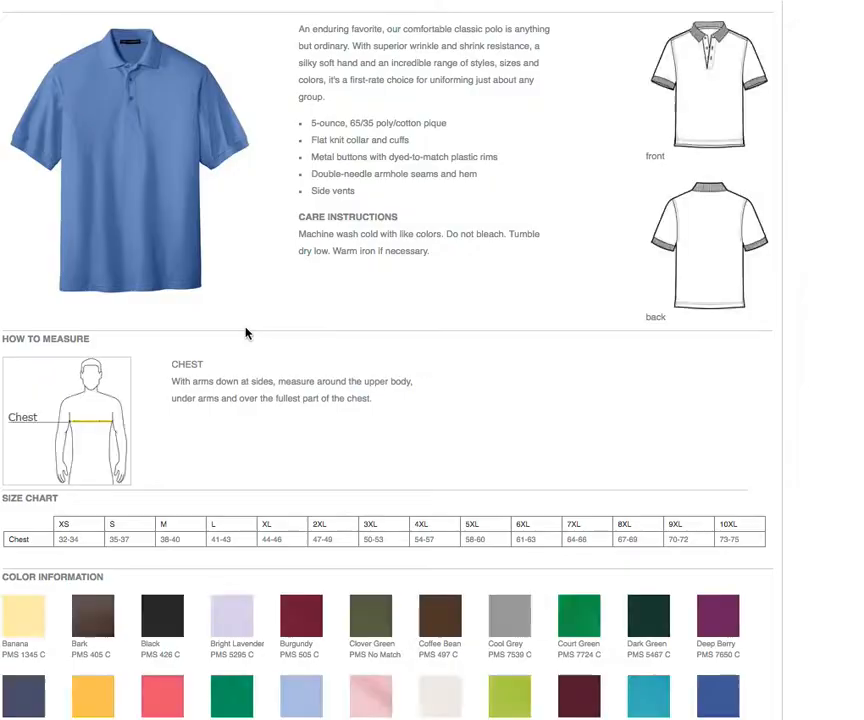
click(380, 1)
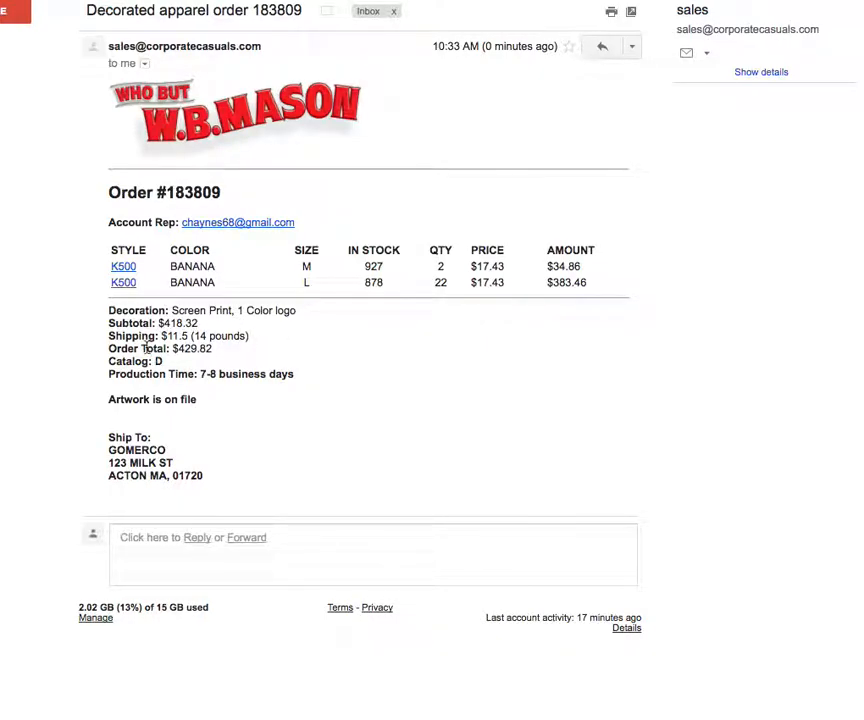
drag(248, 336, 127, 362)
click(157, 368)
drag(200, 401, 113, 403)
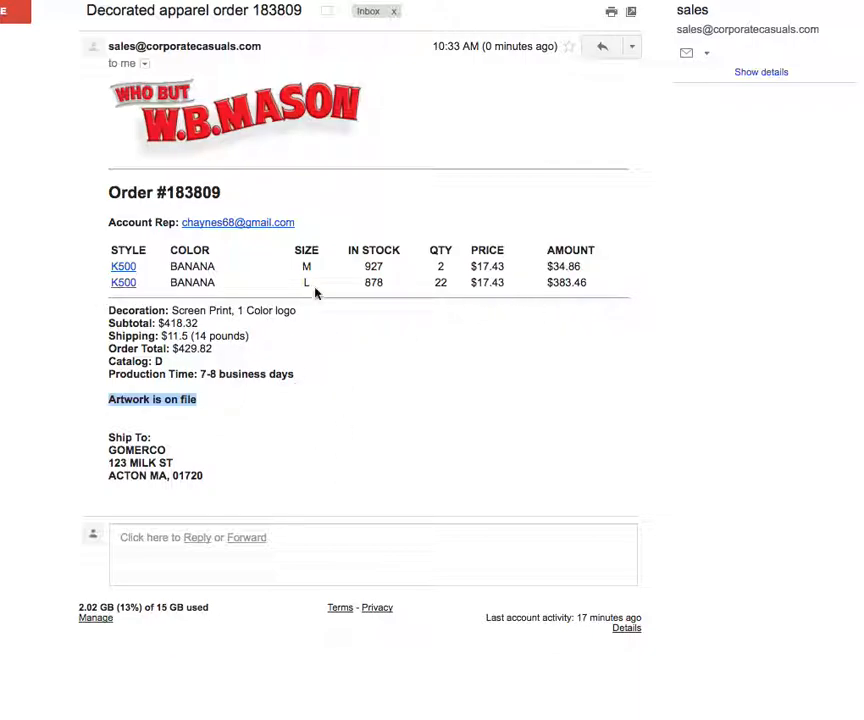
drag(200, 2, 860, 2)
click(150, 2)
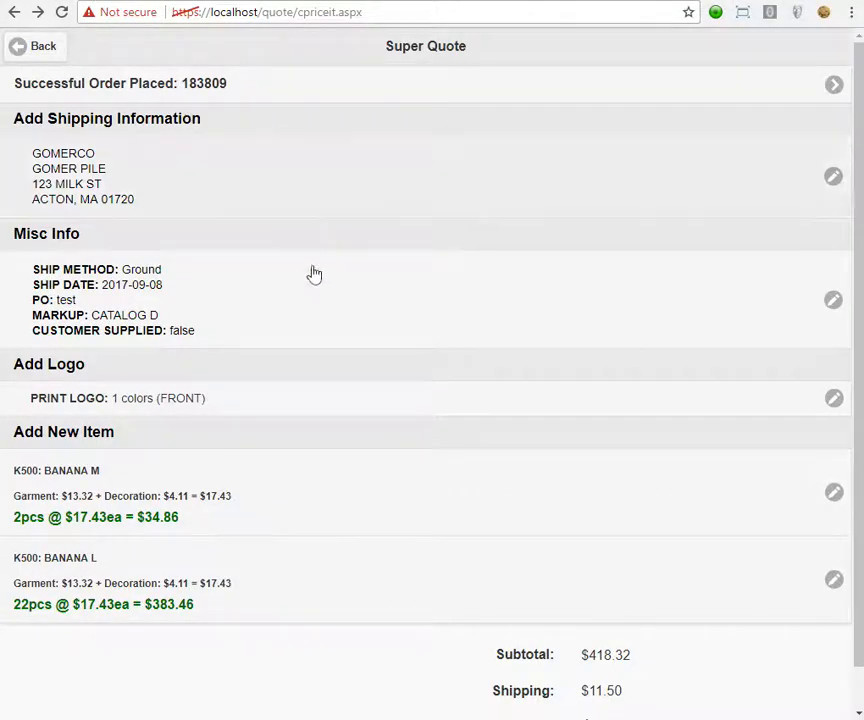
Go back from the placed order to the pricing home page with recent searches CS421, pc54, k500.
scroll(322, 276, down, 2)
scroll(325, 283, up, 1)
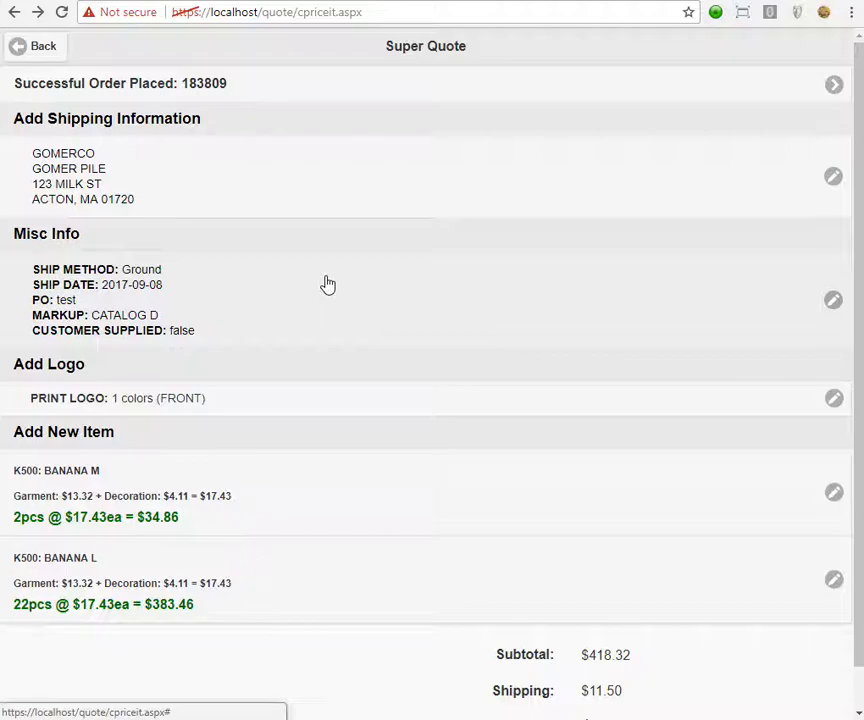
scroll(325, 283, down, 1)
scroll(325, 283, up, 1)
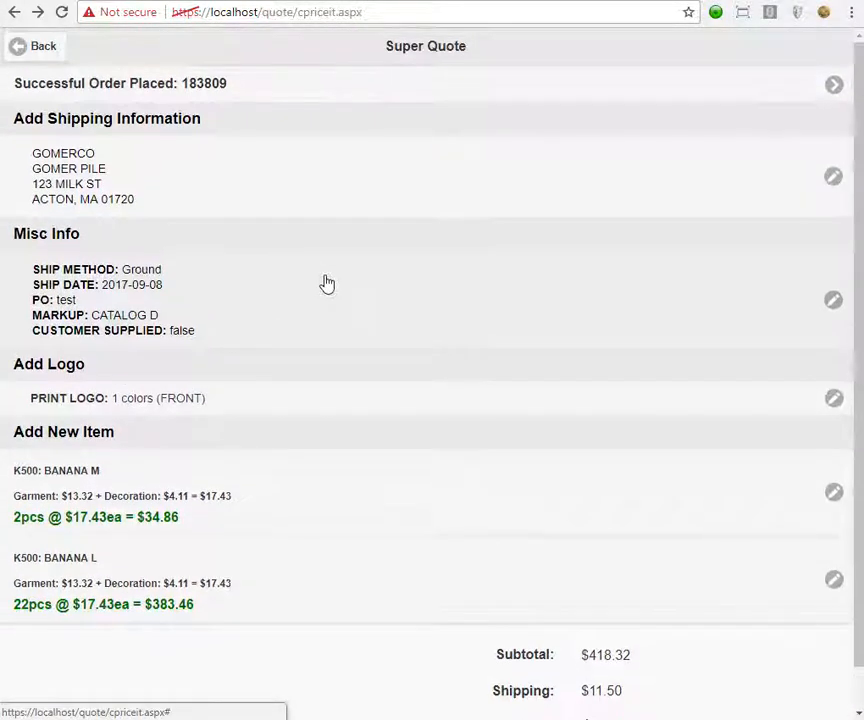
click(40, 48)
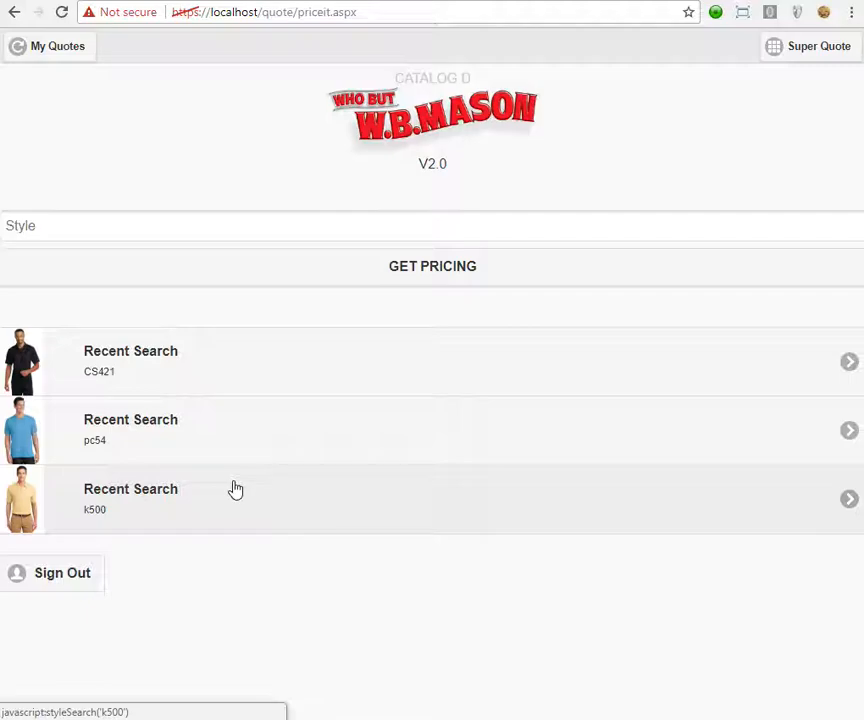
Enter the account rep's e-mail address in the Style search box, fix its typo, and select it.
click(234, 229)
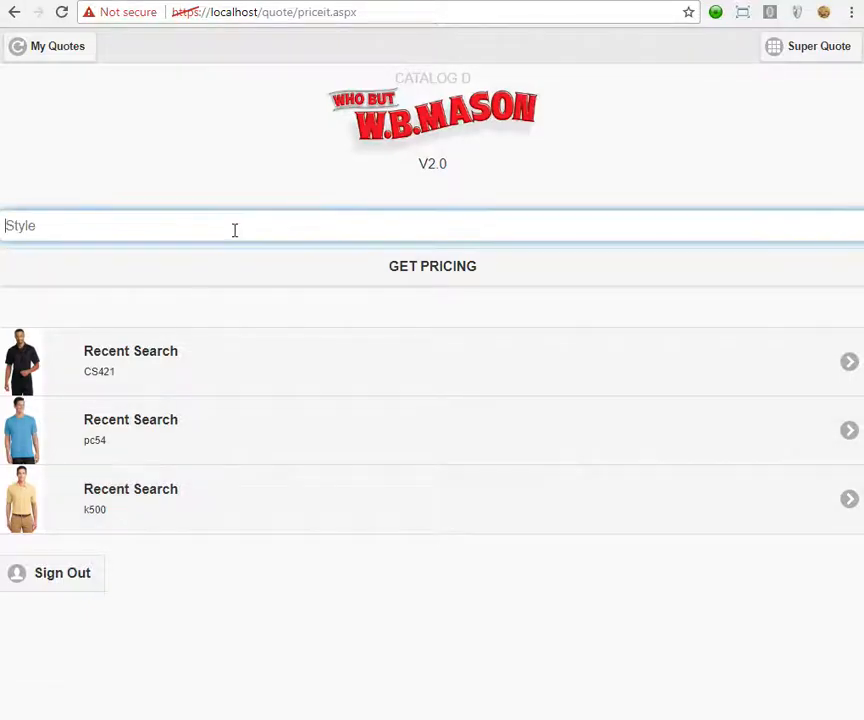
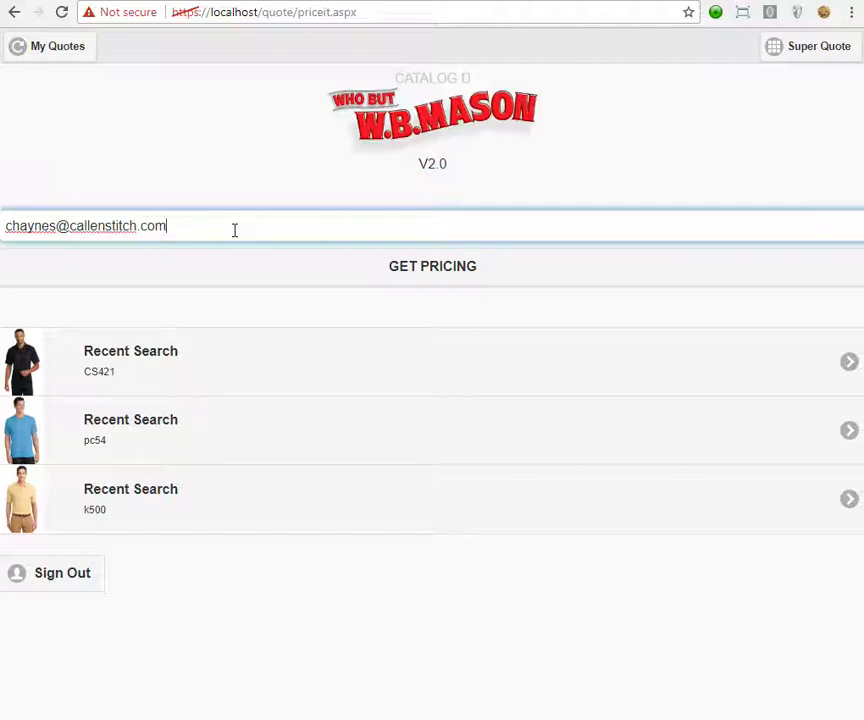
drag(170, 226, 120, 295)
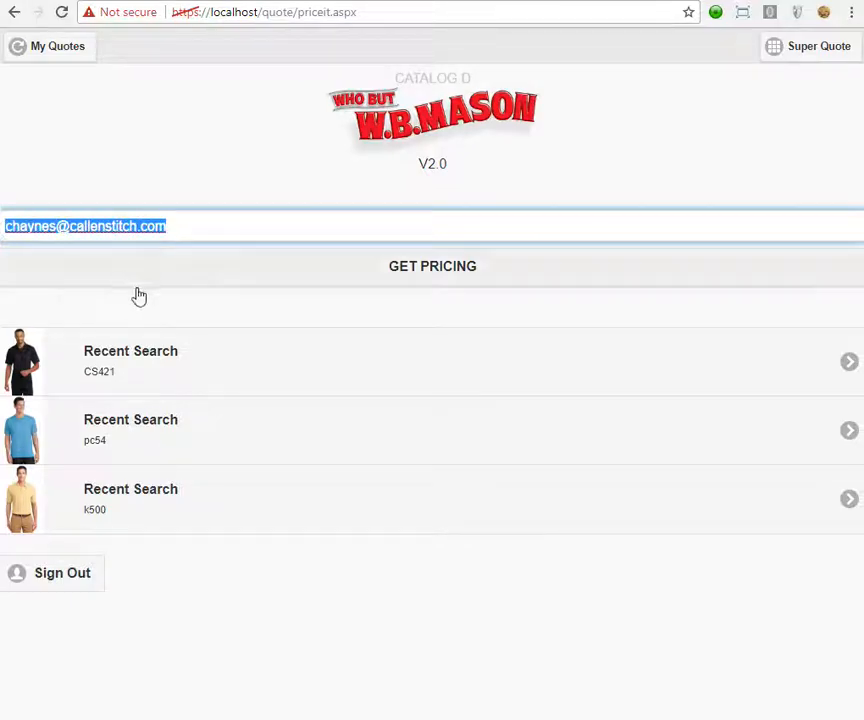